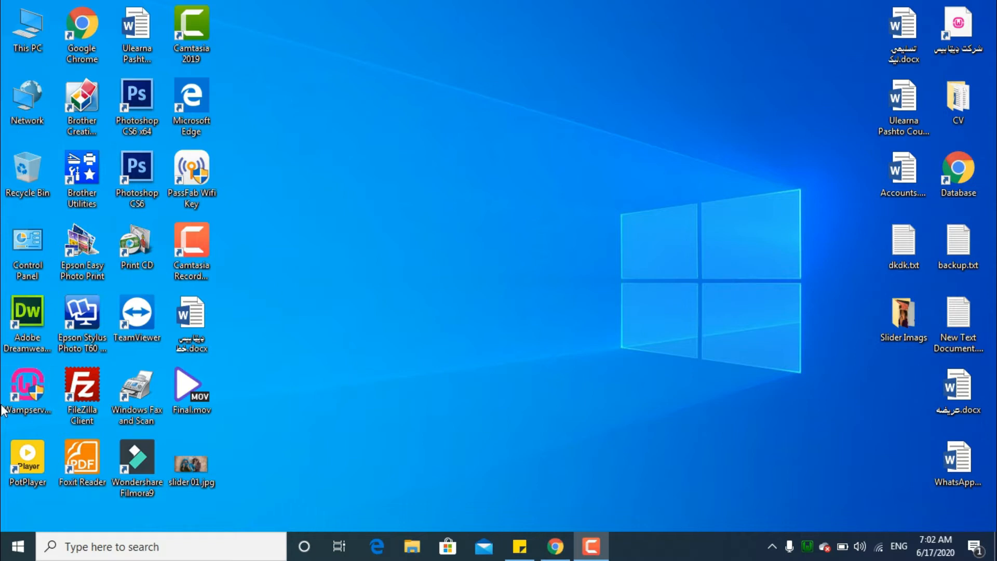
Switch to Chrome and log in to the WordPress admin with the prefilled credentials.
click(15, 395)
click(516, 390)
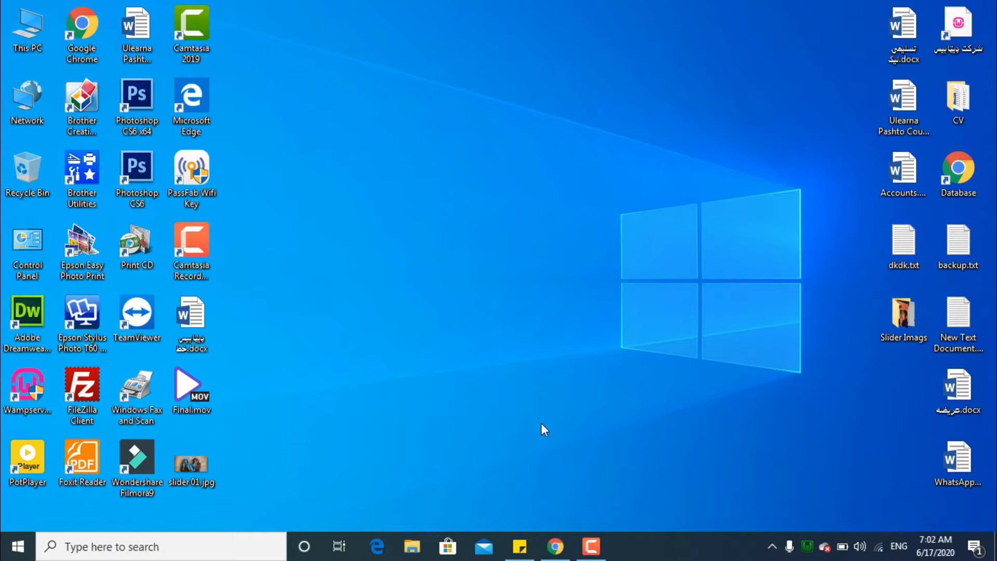
click(556, 545)
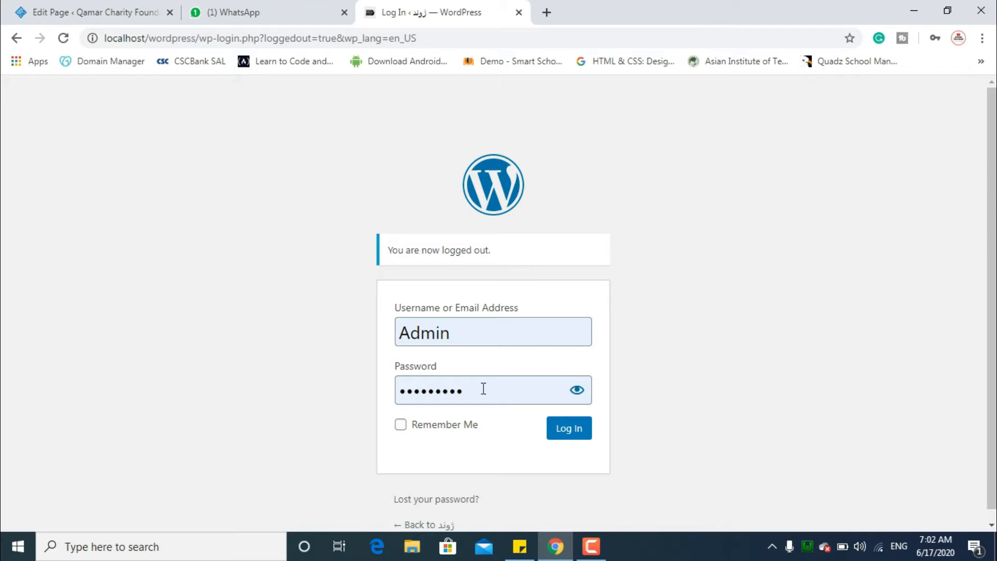
click(569, 435)
click(570, 435)
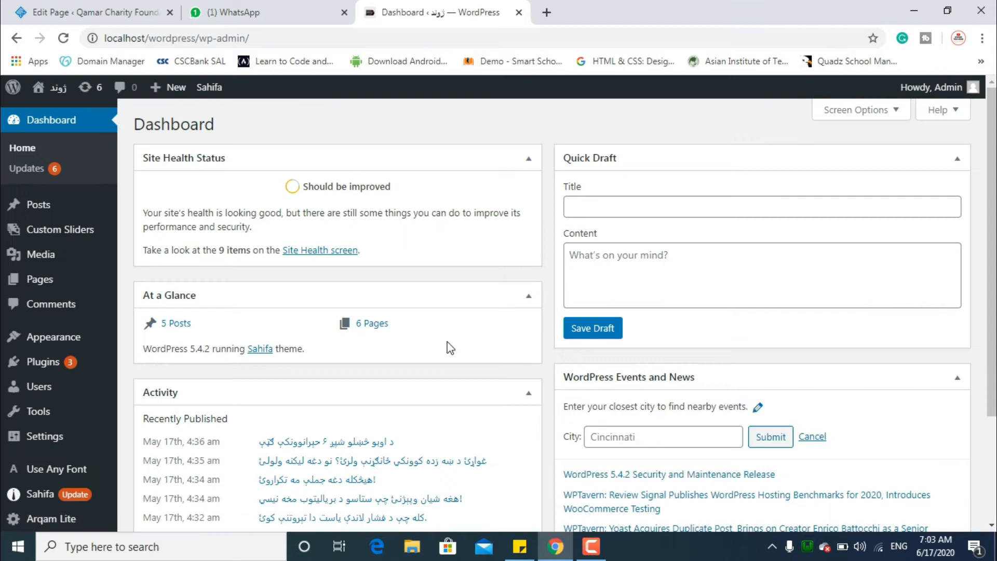
Open the General settings and set the site title to "Wordpress".
mouse_move(78, 436)
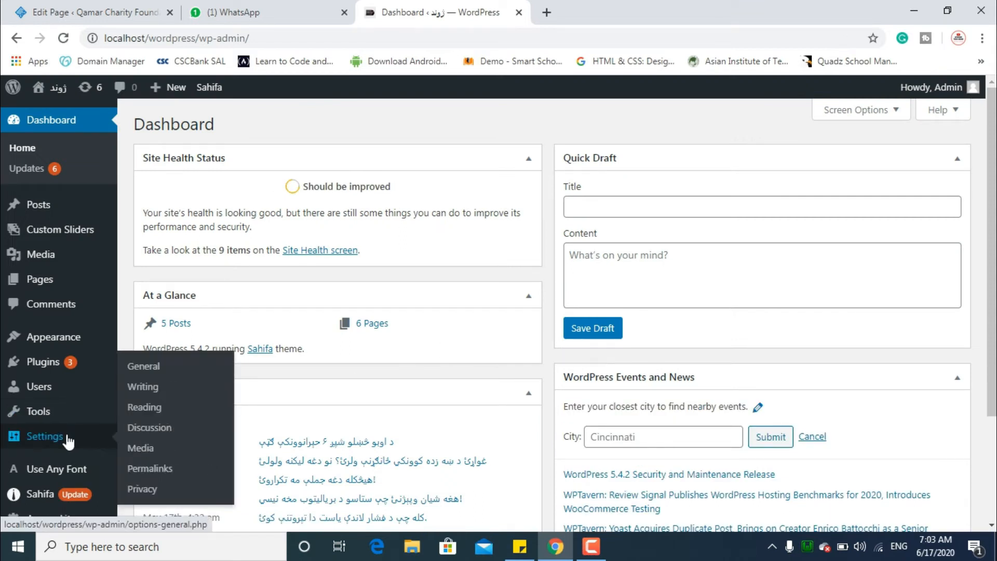
click(145, 368)
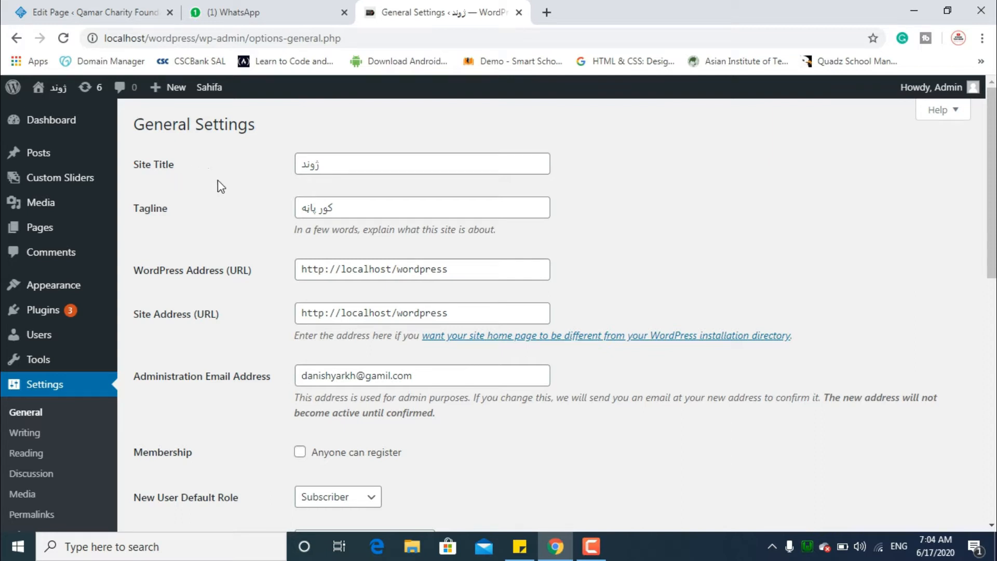
click(307, 166)
double_click(304, 166)
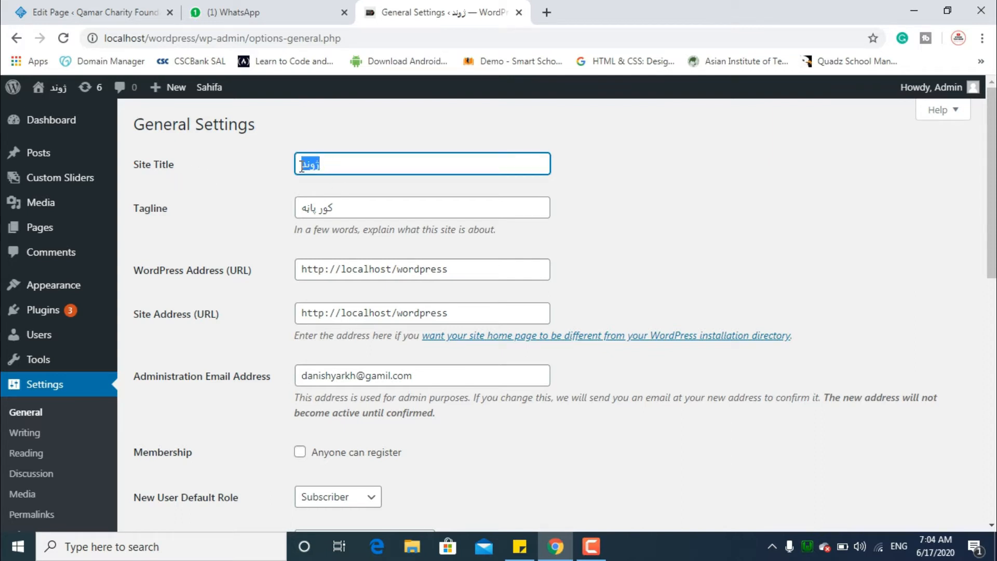
text(Word)
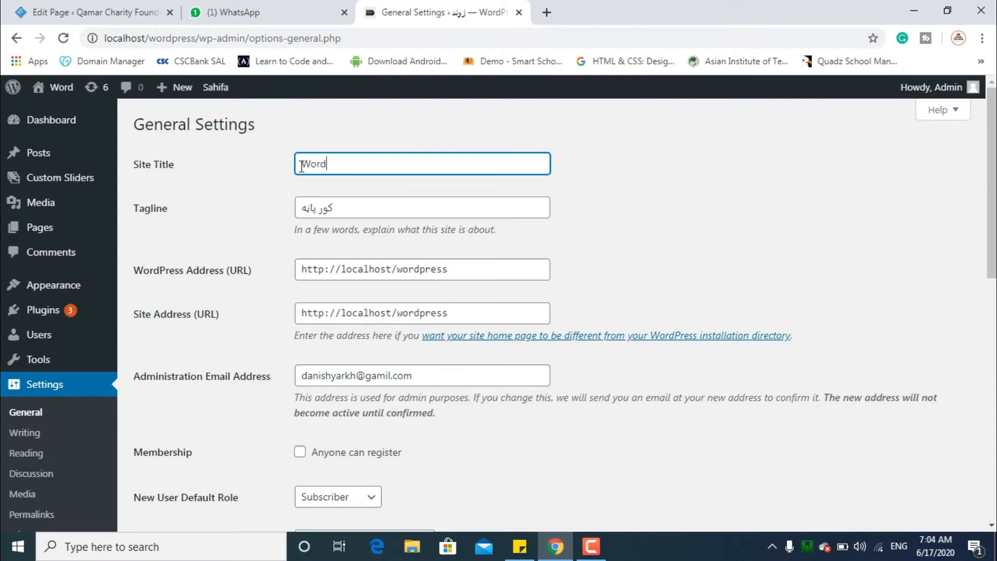
text(press)
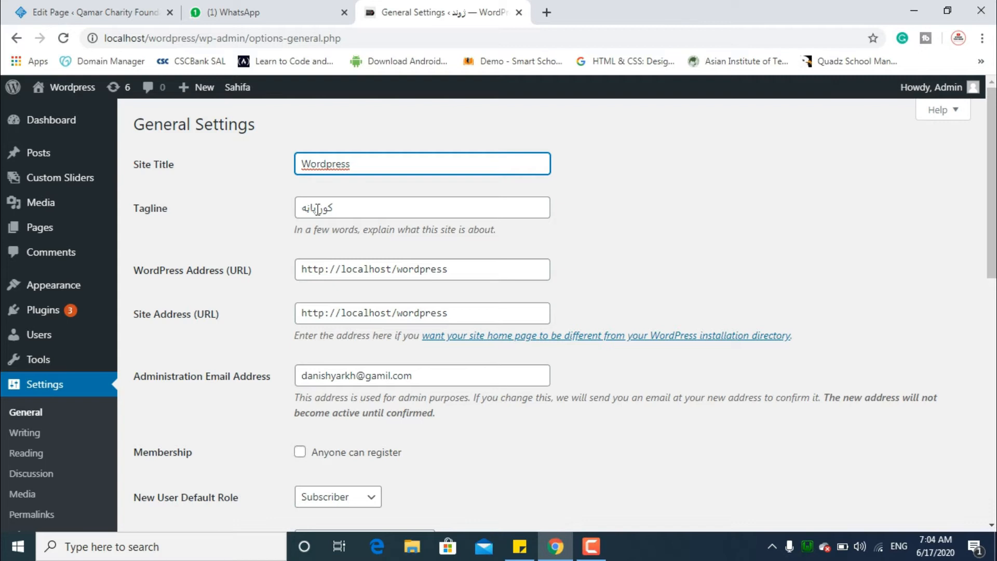
Review the tagline and address fields, and choose Subscriber as the new user default role.
drag(340, 208, 299, 207)
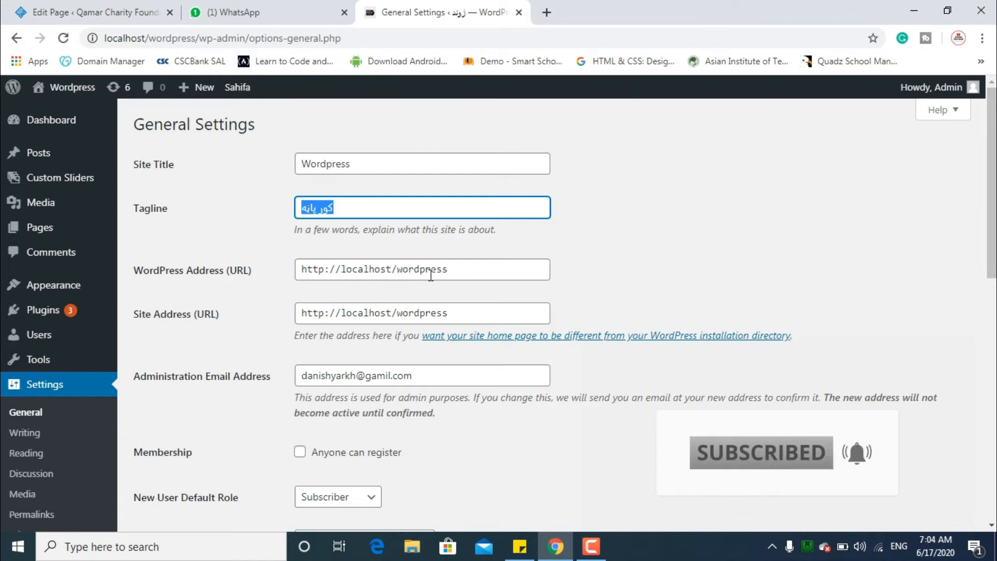
drag(473, 269, 302, 269)
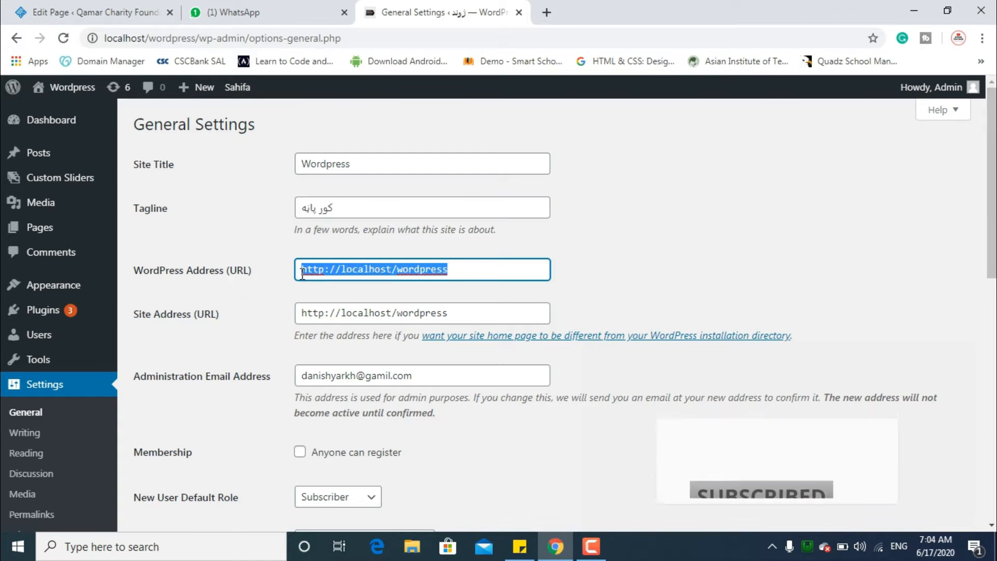
click(646, 286)
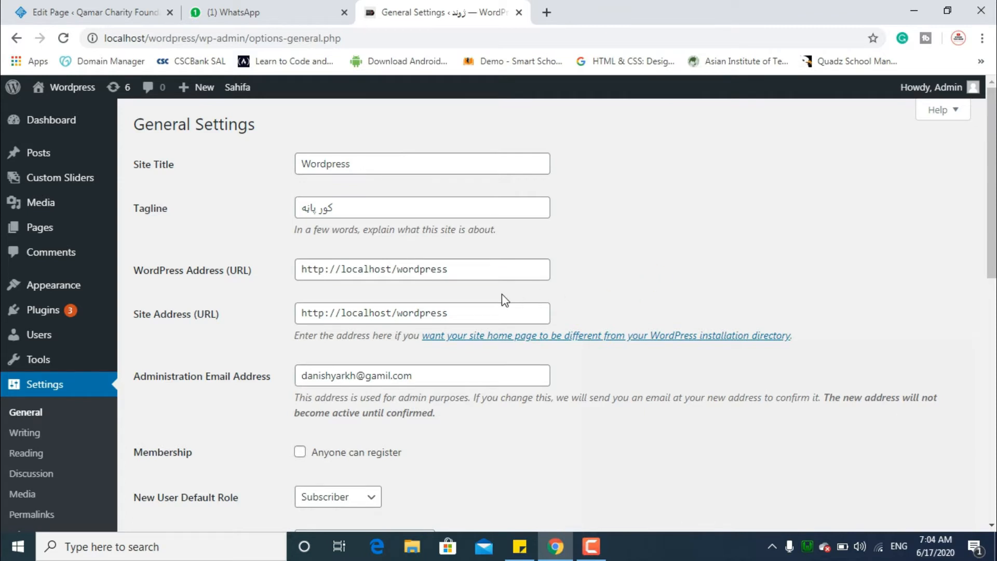
drag(989, 240, 986, 282)
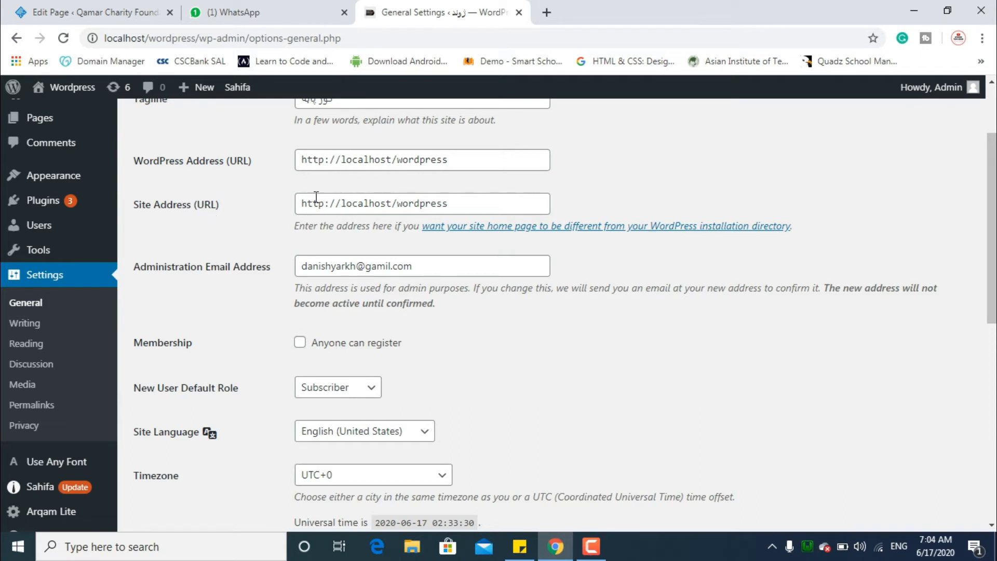
scroll(313, 234, down, 1)
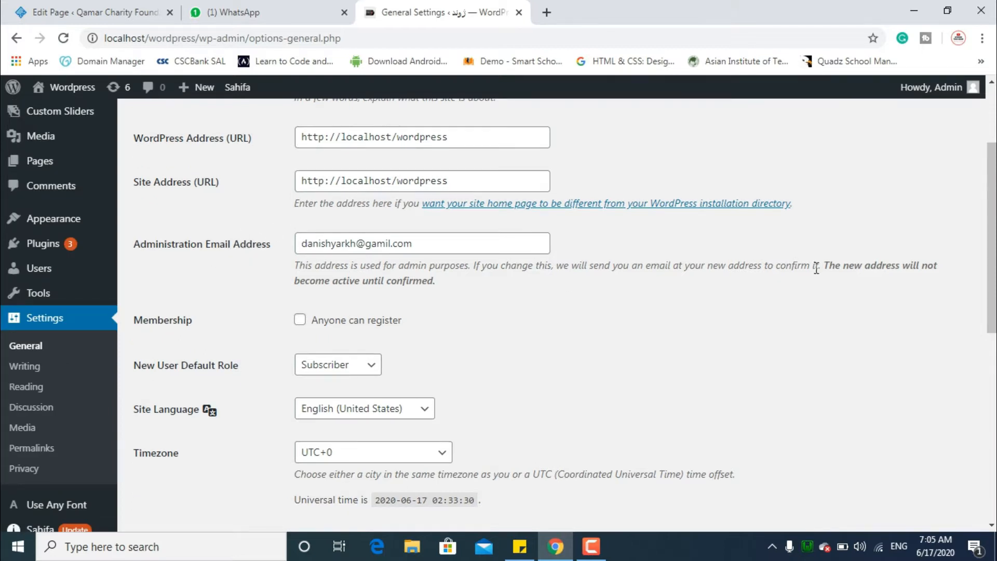
scroll(184, 173, down, 3)
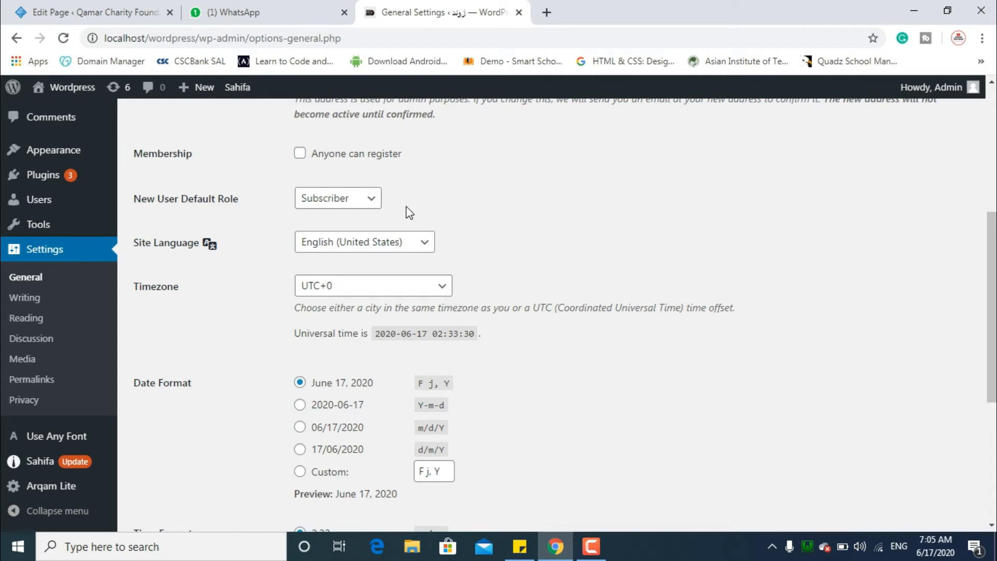
click(368, 200)
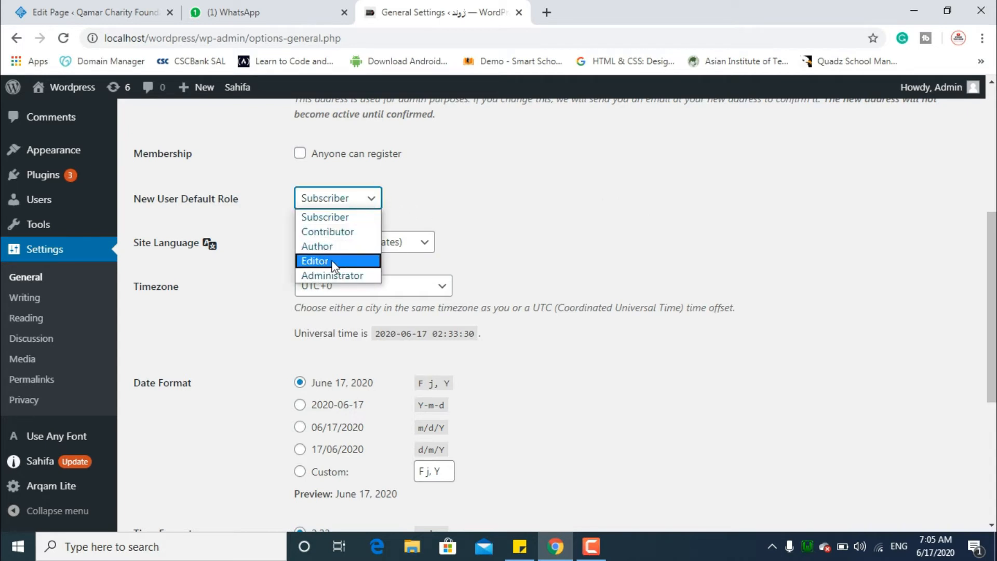
click(336, 222)
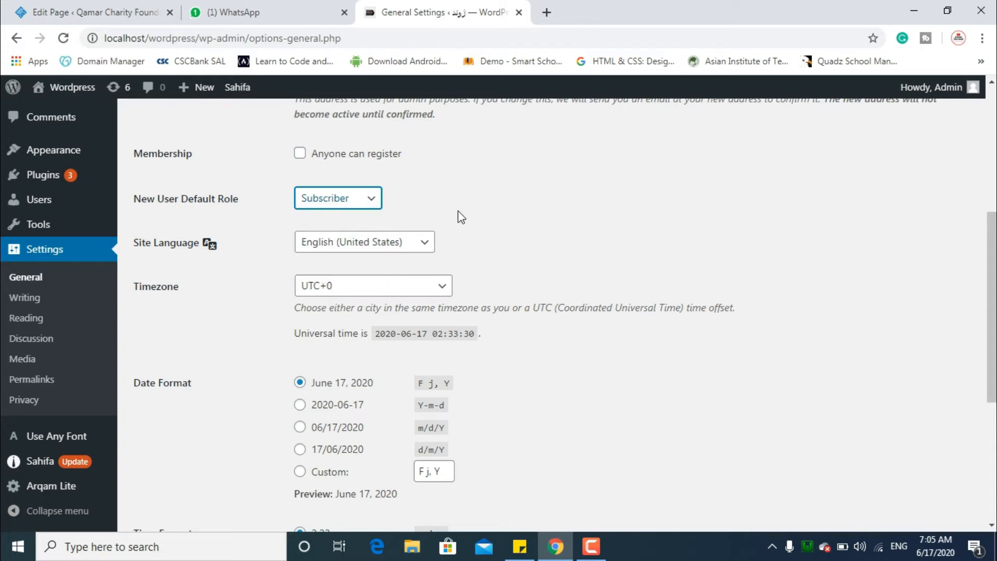
Set the site language to پښتو (Pashto) in the General settings.
click(341, 244)
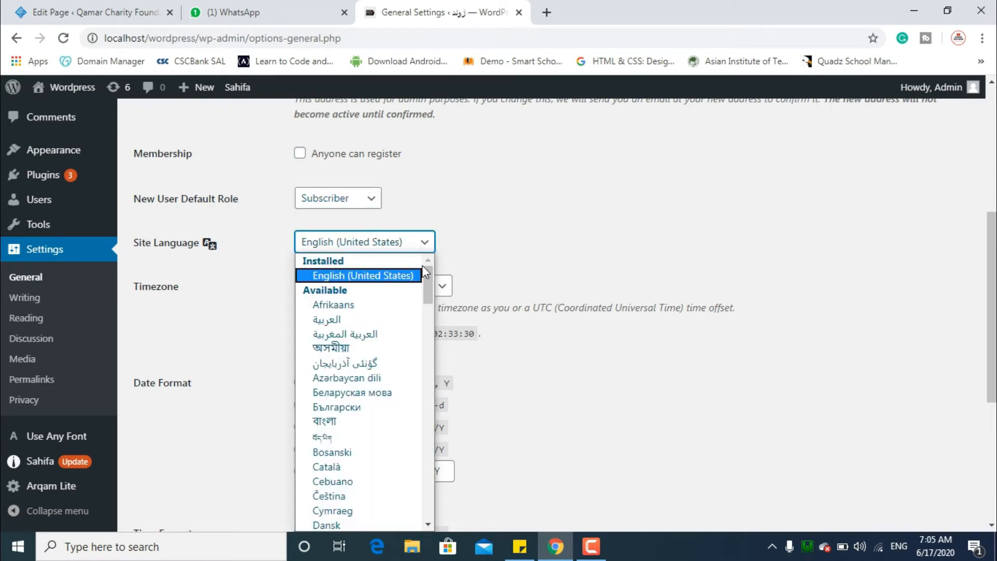
drag(428, 275, 407, 464)
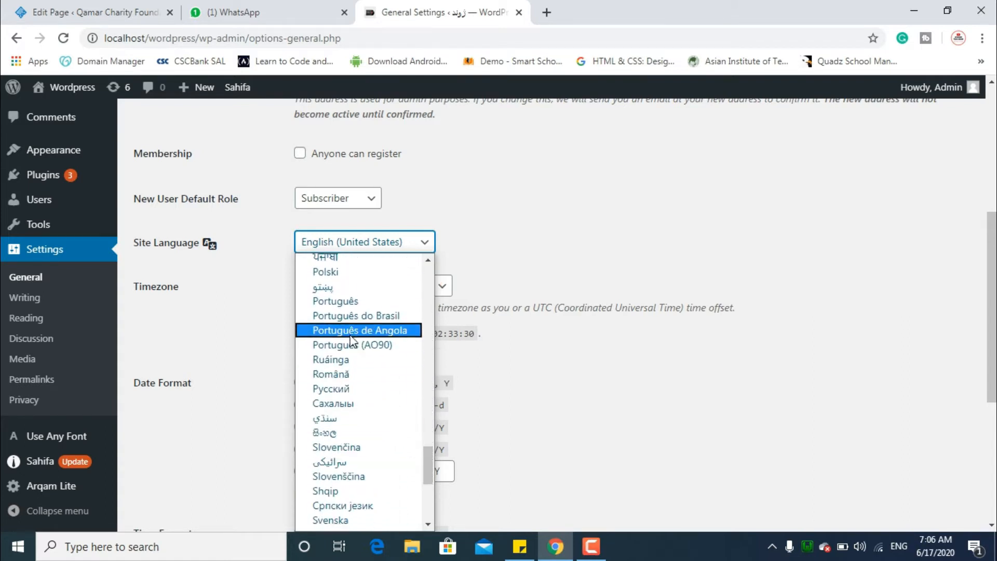
click(334, 286)
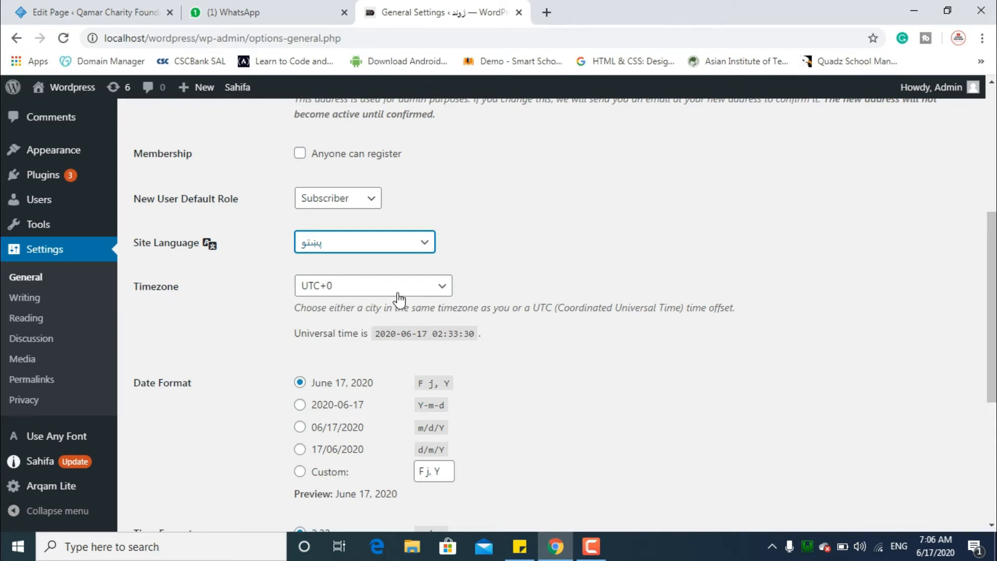
Set the week to start on Saturday and save the General settings.
drag(991, 294, 991, 390)
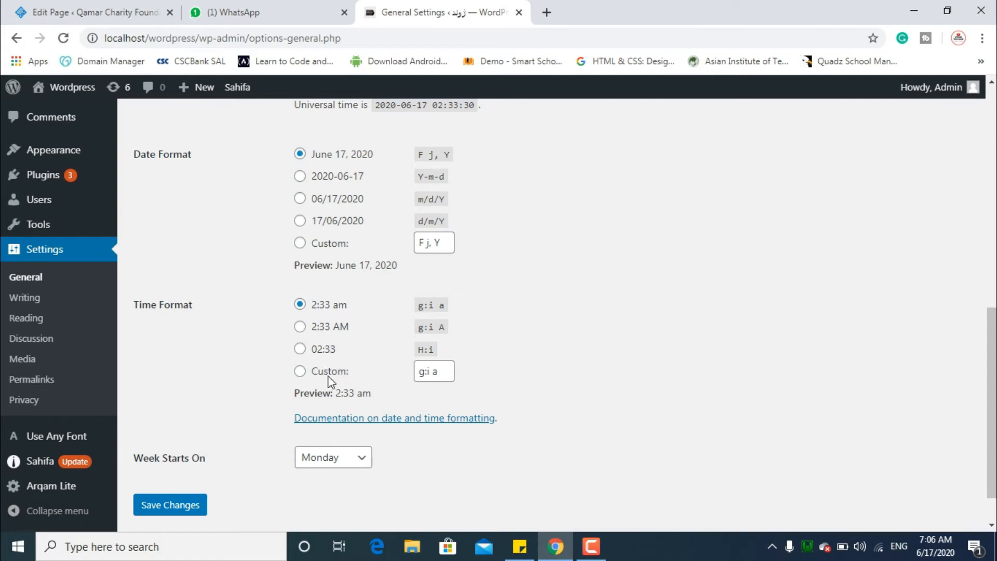
scroll(528, 377, down, 1)
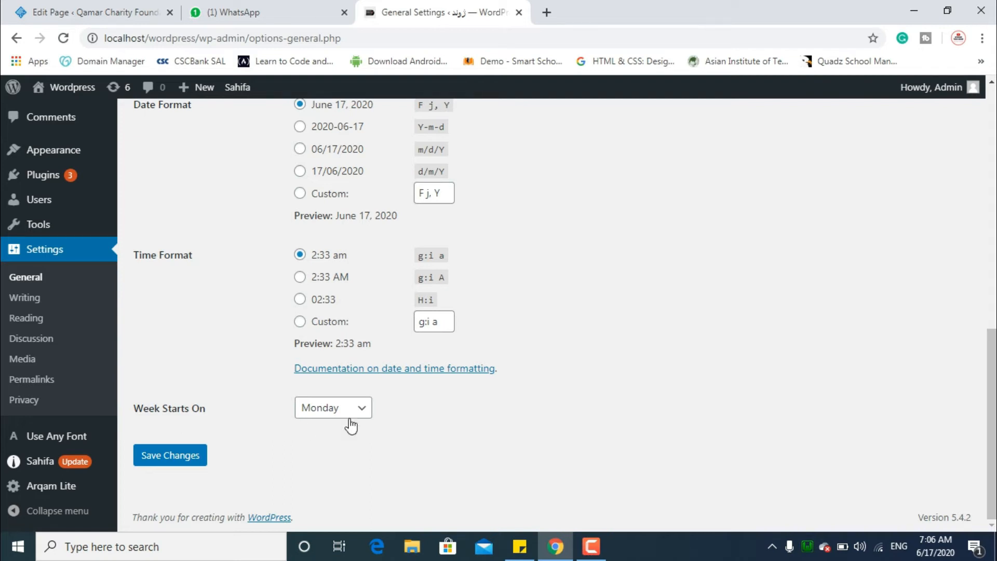
click(313, 413)
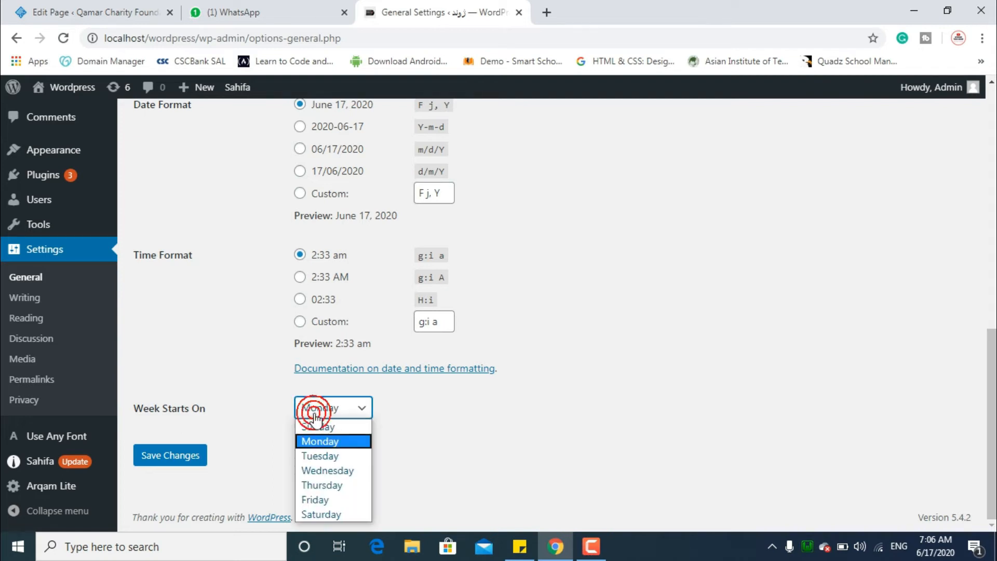
click(327, 514)
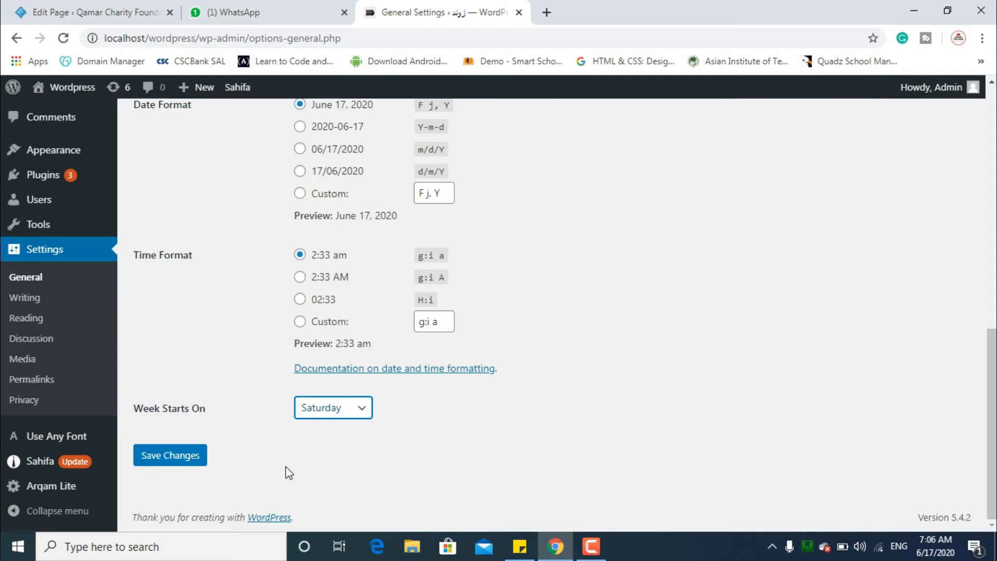
click(179, 462)
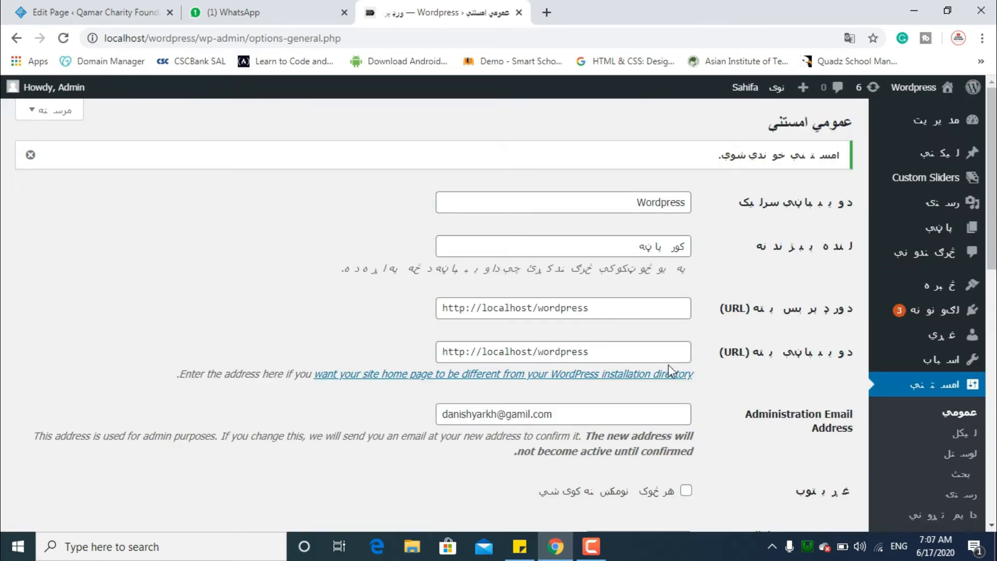
Set the site language to English (United States) and save the General settings.
scroll(995, 280, down, 3)
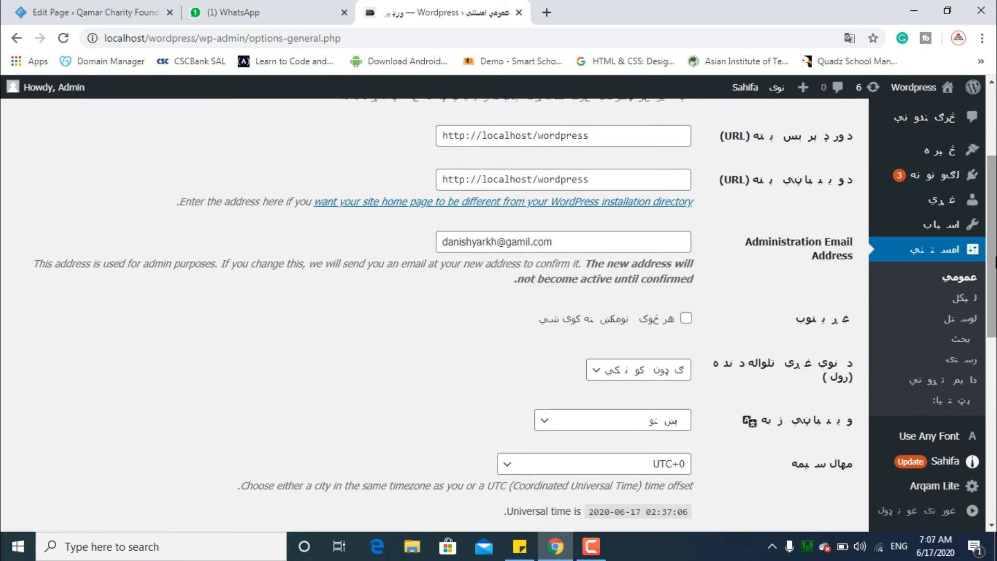
scroll(499, 311, down, 1)
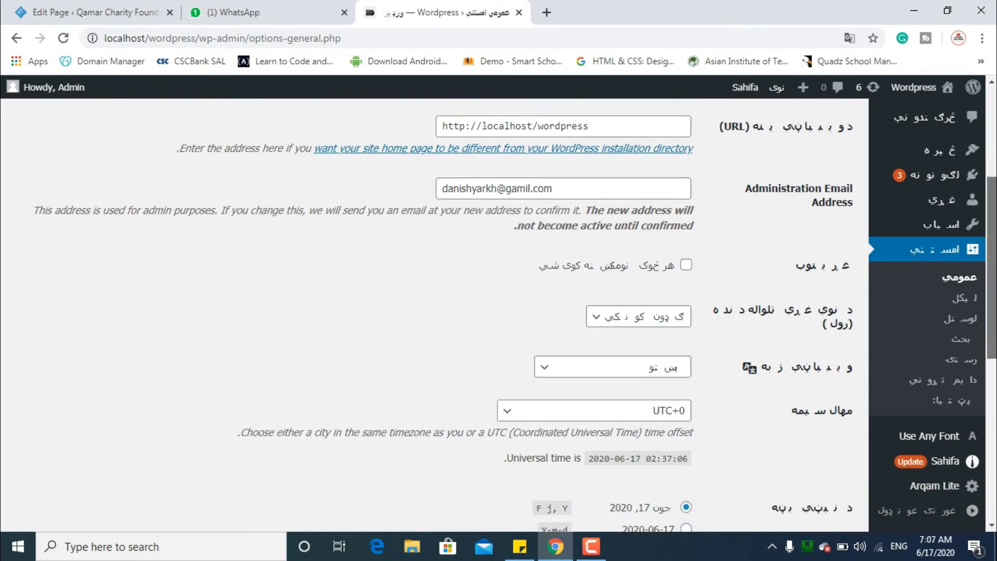
scroll(499, 312, down, 2)
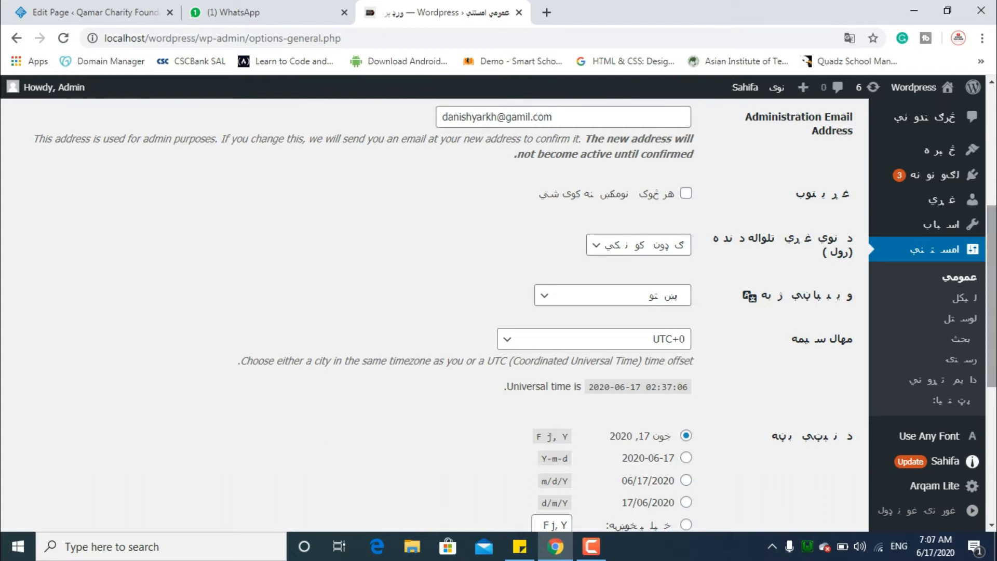
scroll(993, 320, down, 2)
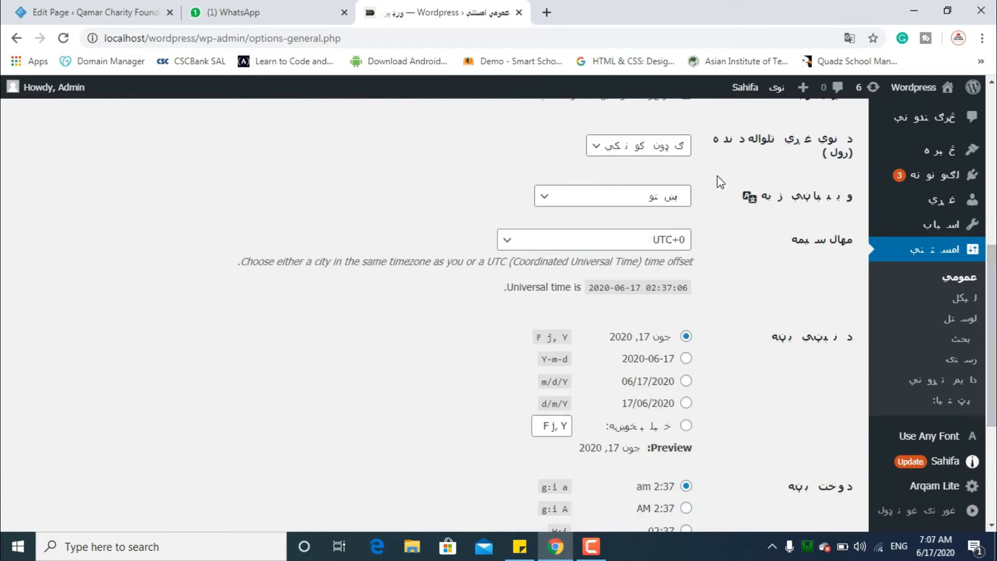
click(610, 205)
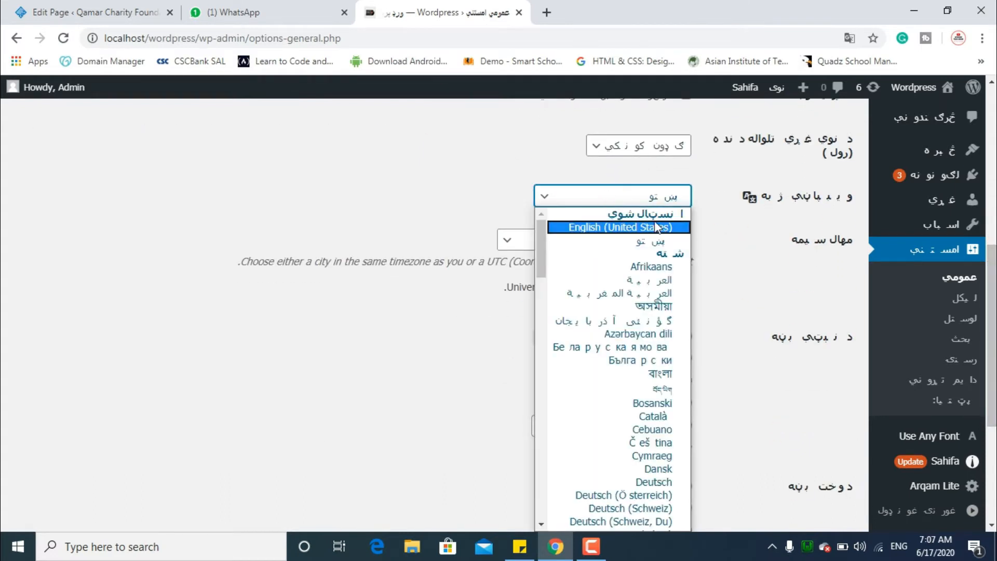
click(621, 228)
scroll(992, 363, down, 4)
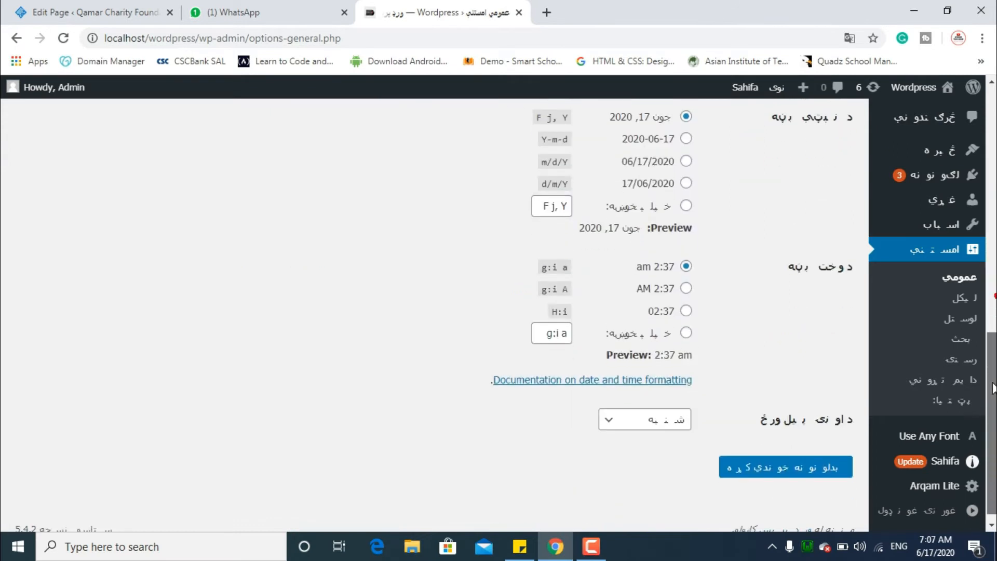
click(784, 465)
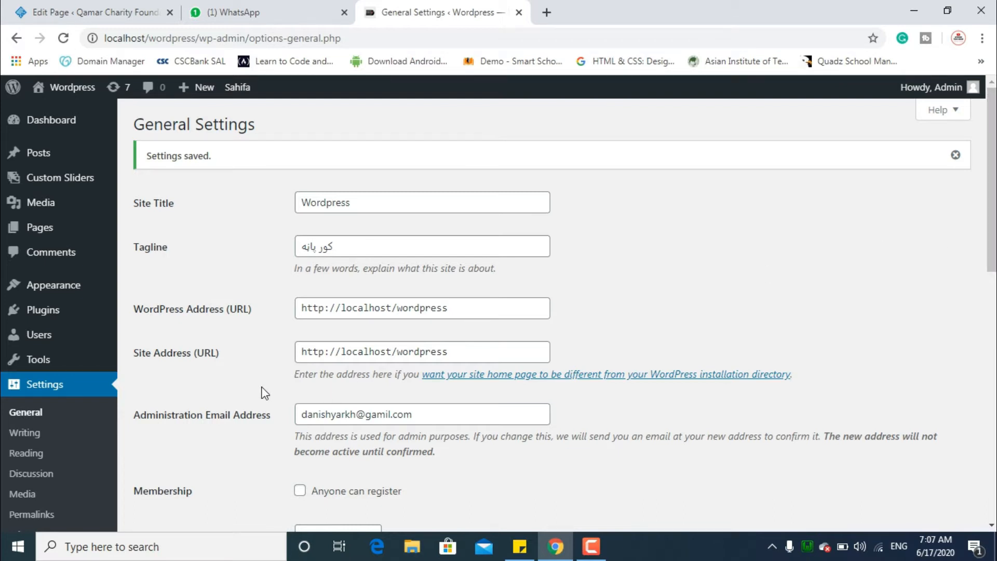
In the Writing settings, choose Uncategorized as the default post category and Standard as the default post format.
click(23, 435)
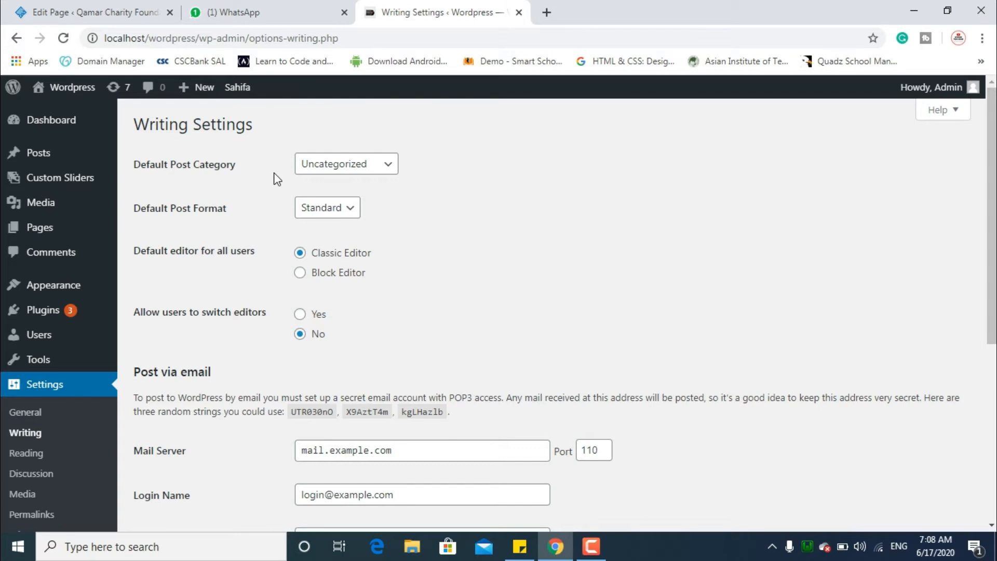
click(371, 165)
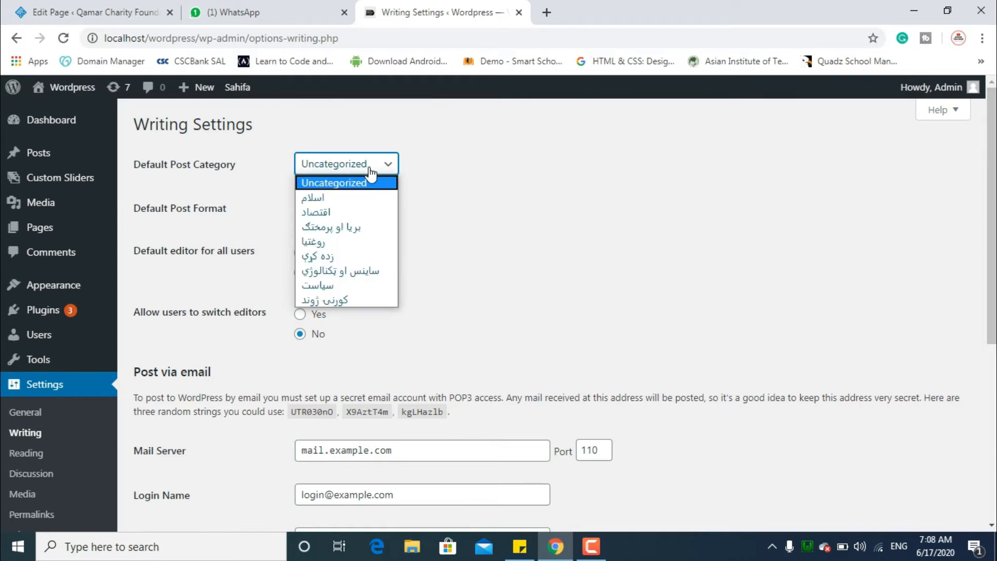
click(323, 184)
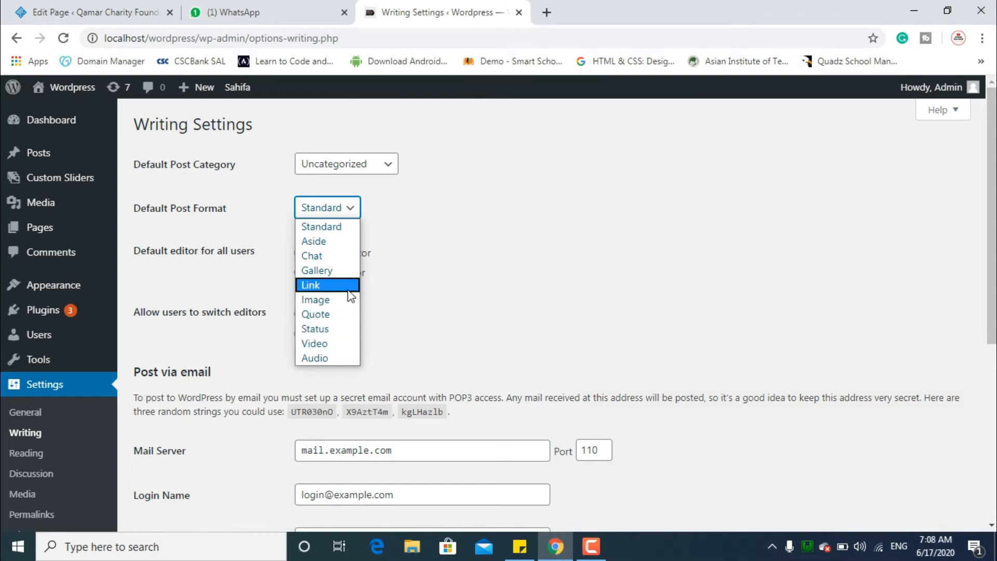
click(339, 236)
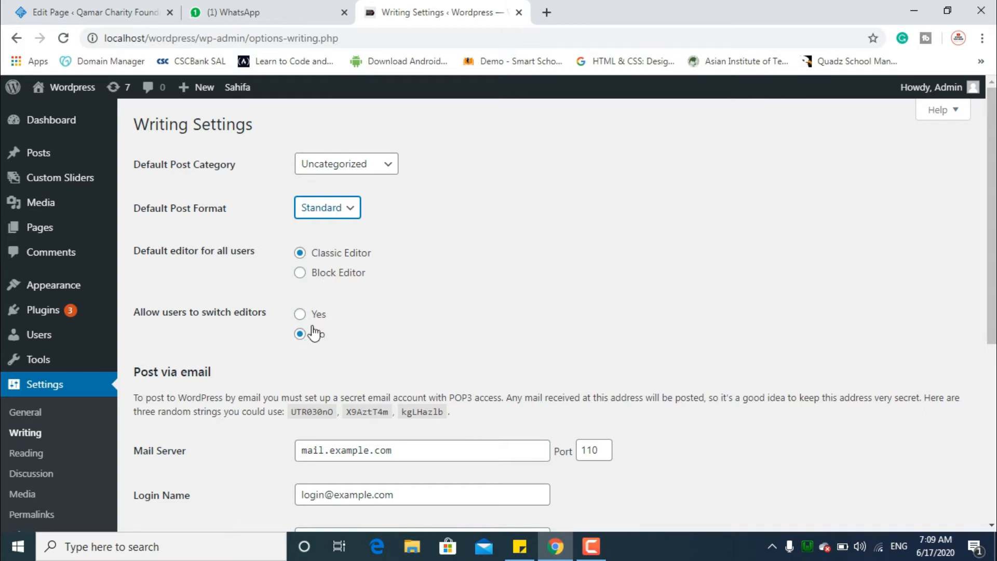
Disallow users from switching editors, choose Uncategorized as the default mail category, and save the Writing settings.
click(301, 315)
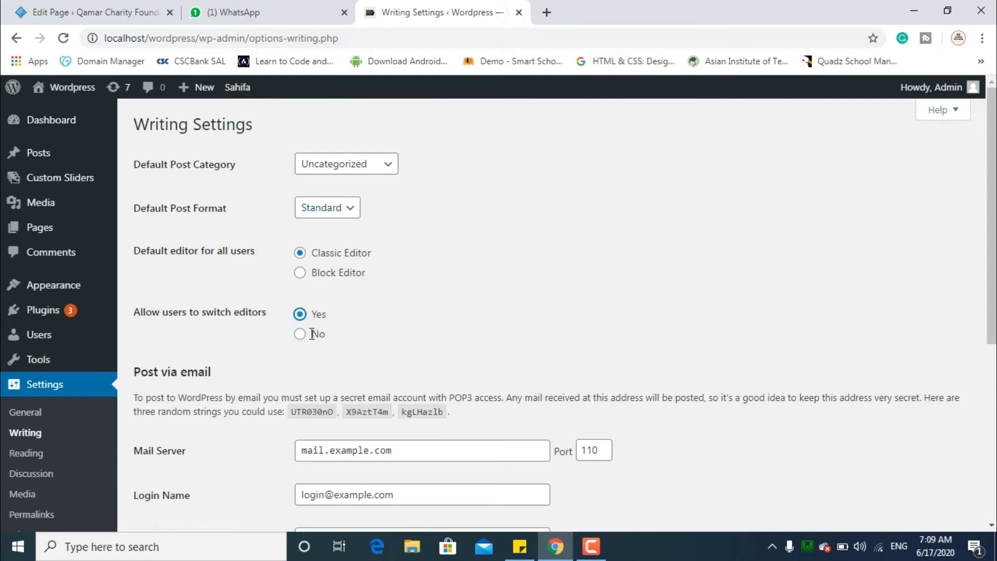
click(305, 334)
scroll(584, 345, down, 4)
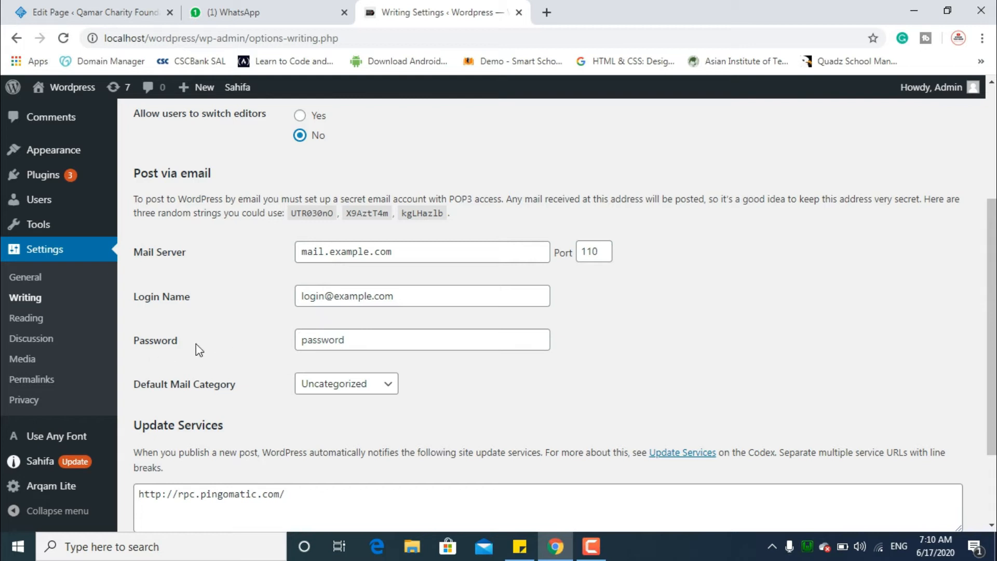
click(383, 385)
click(332, 387)
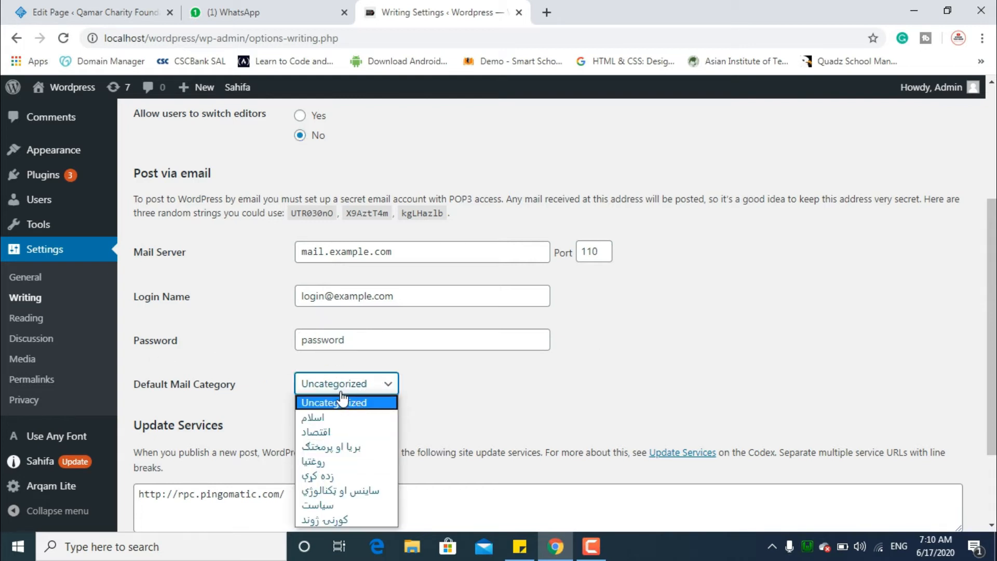
click(335, 402)
scroll(963, 420, down, 3)
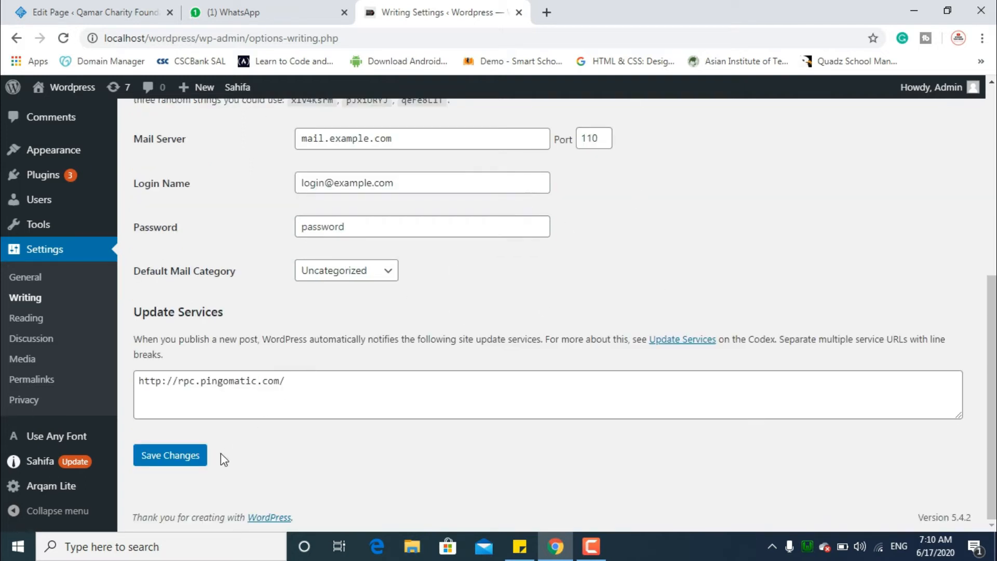
click(187, 462)
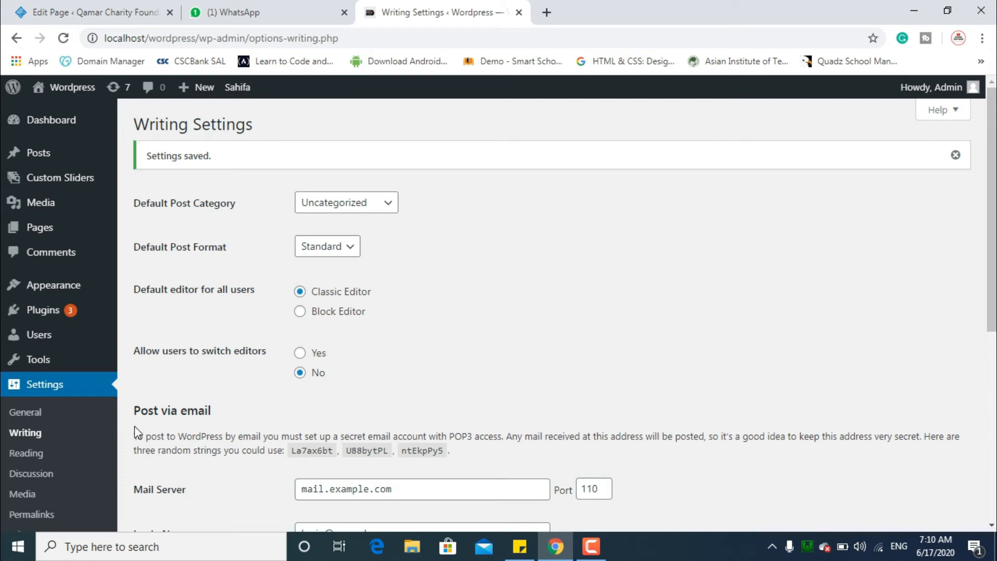
In the Reading settings, choose کور پاڼه as the static homepage and leave the posts page unselected.
click(22, 455)
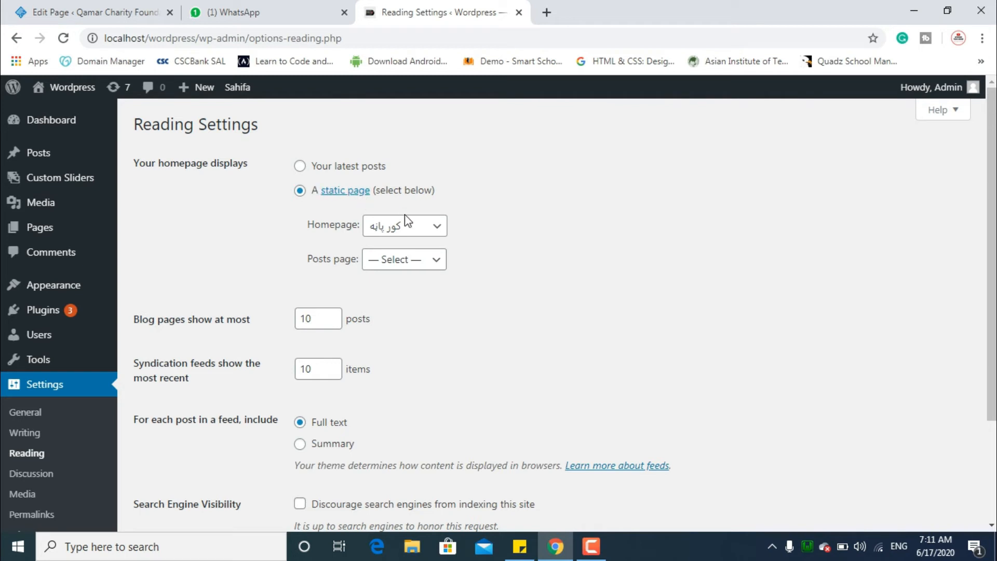
click(417, 232)
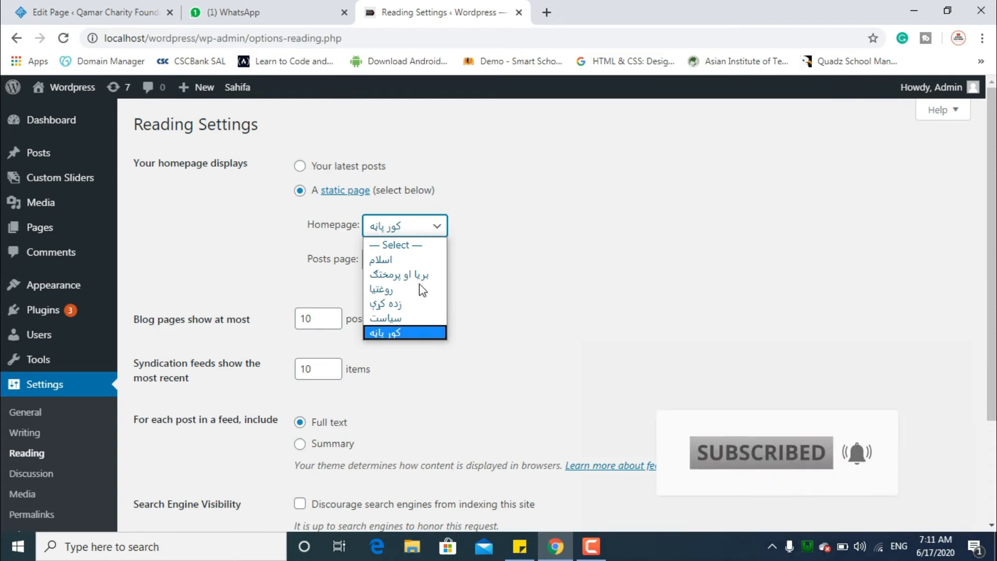
click(390, 332)
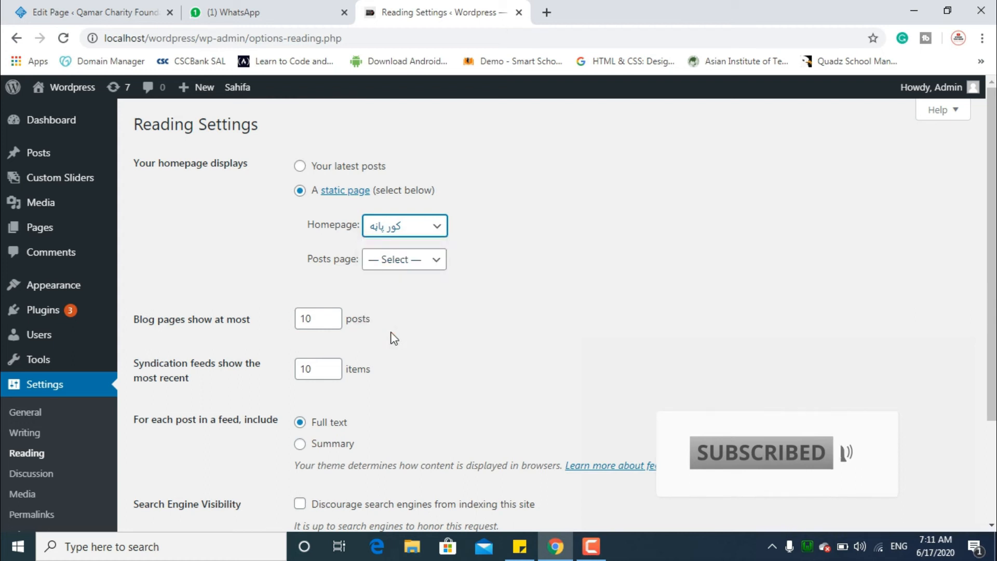
click(389, 261)
click(390, 261)
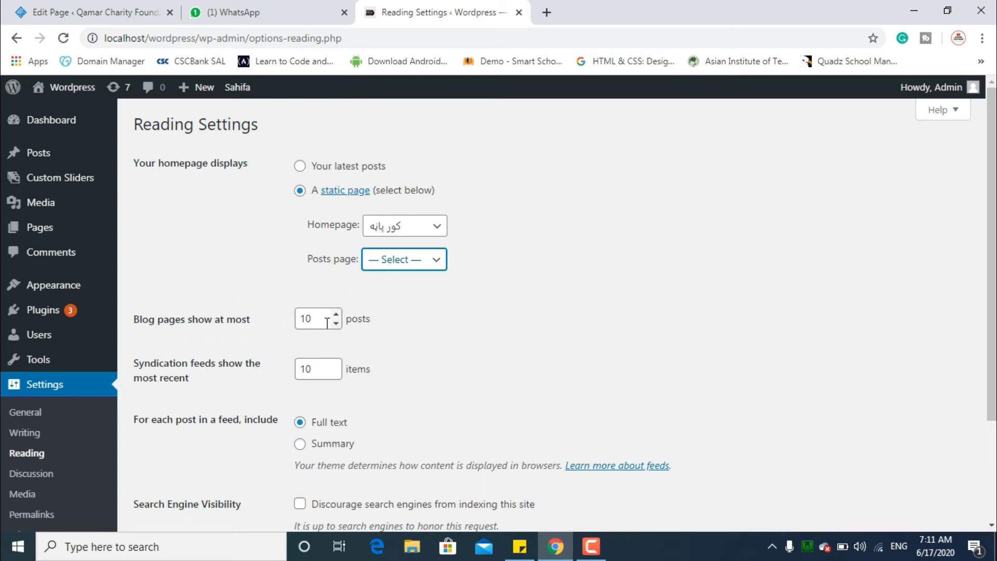
Set blog pages to show at most 12 posts and save the Reading settings.
scroll(967, 301, down, 2)
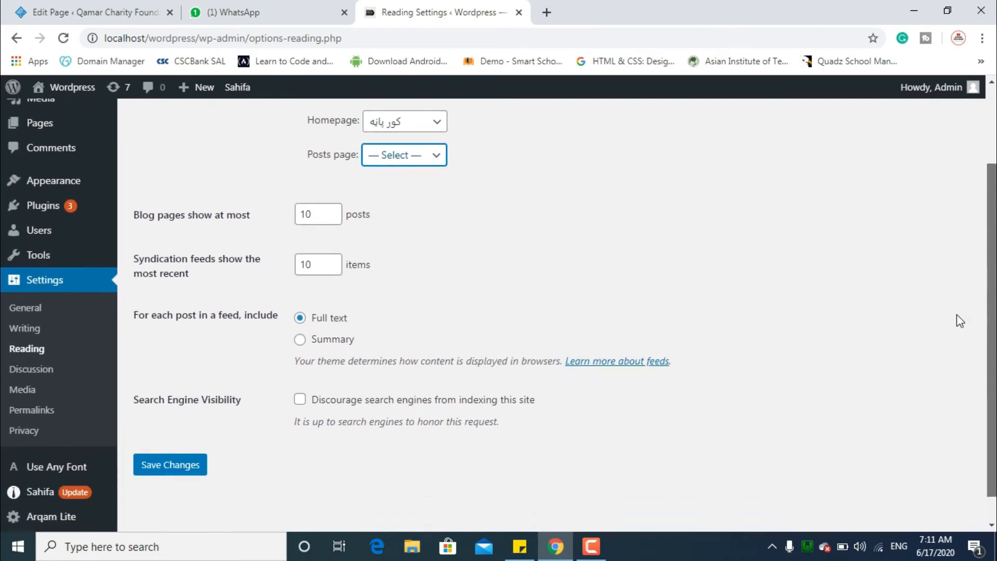
scroll(959, 320, down, 1)
double_click(312, 208)
text(12)
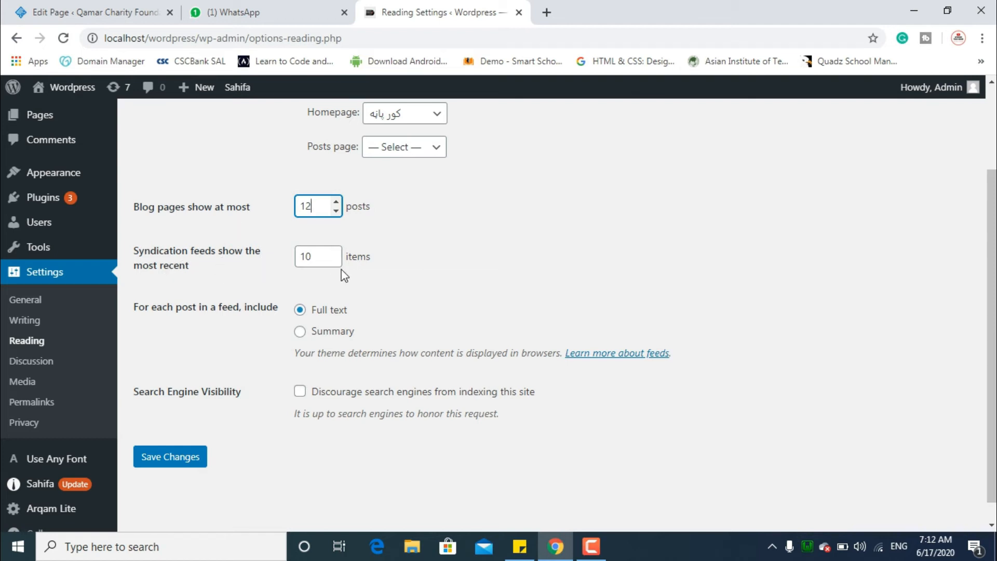
click(321, 259)
double_click(314, 256)
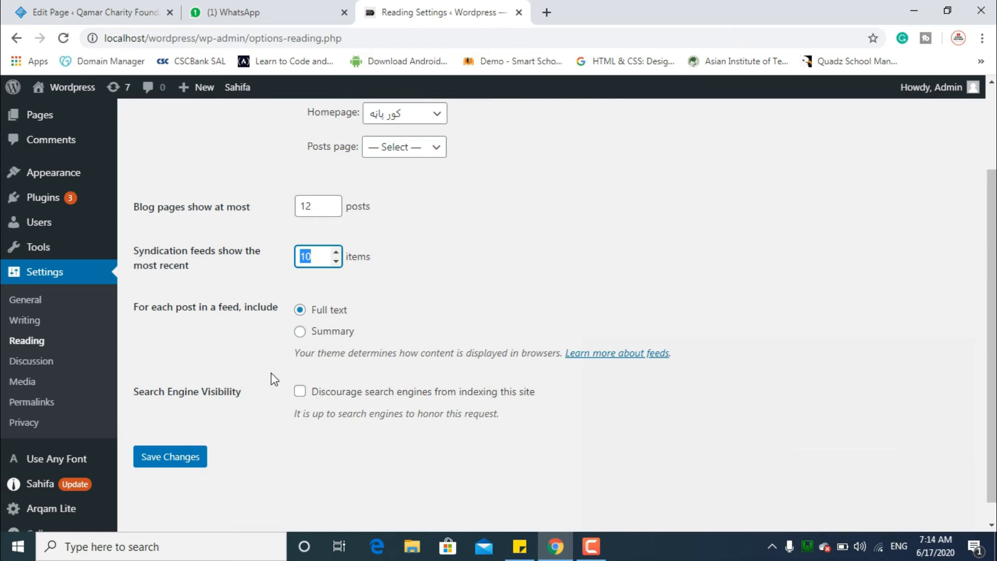
click(190, 459)
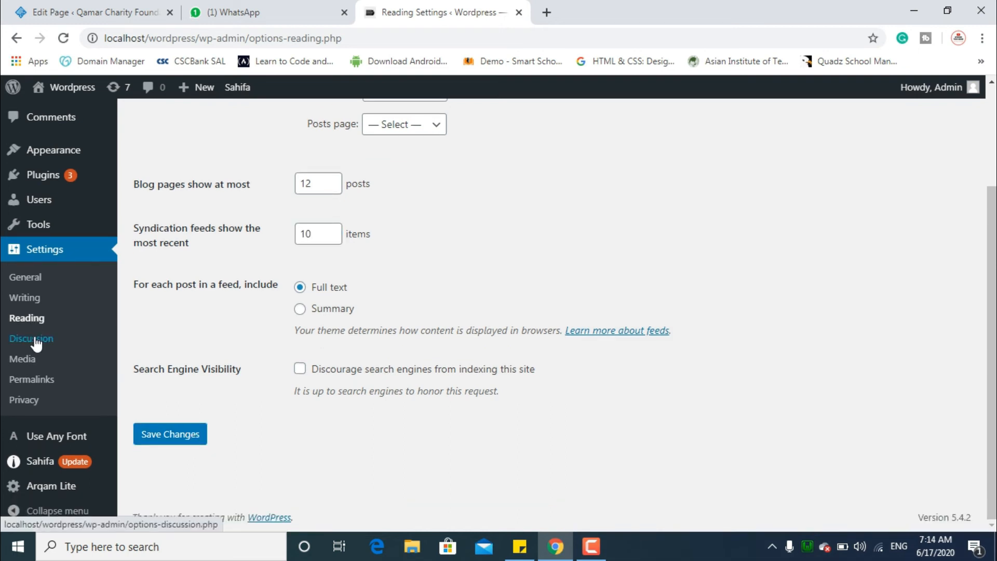
Review the Discussion settings down to the avatar options, and the image size and upload options in the Media settings.
scroll(36, 343, up, 3)
click(33, 476)
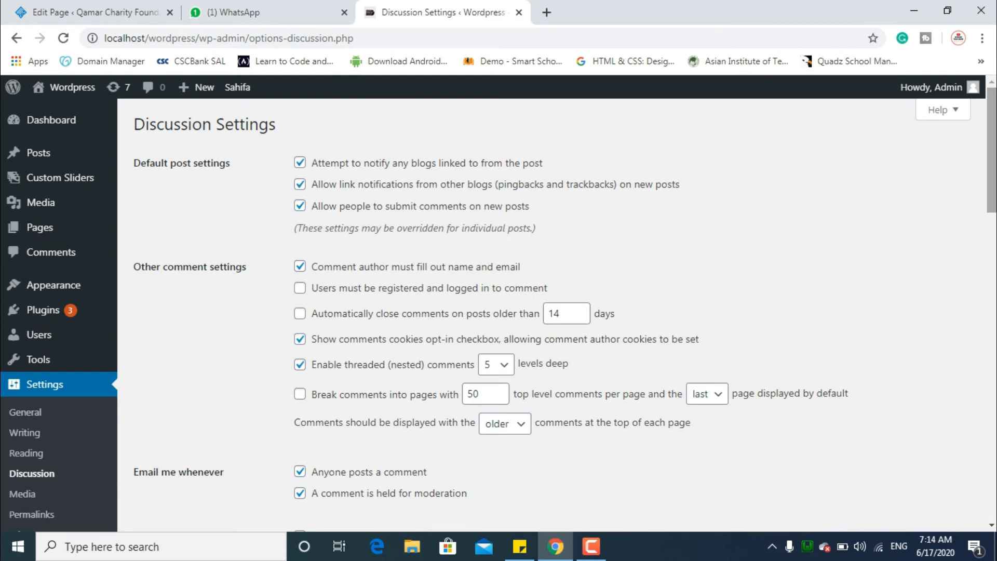
scroll(958, 303, down, 10)
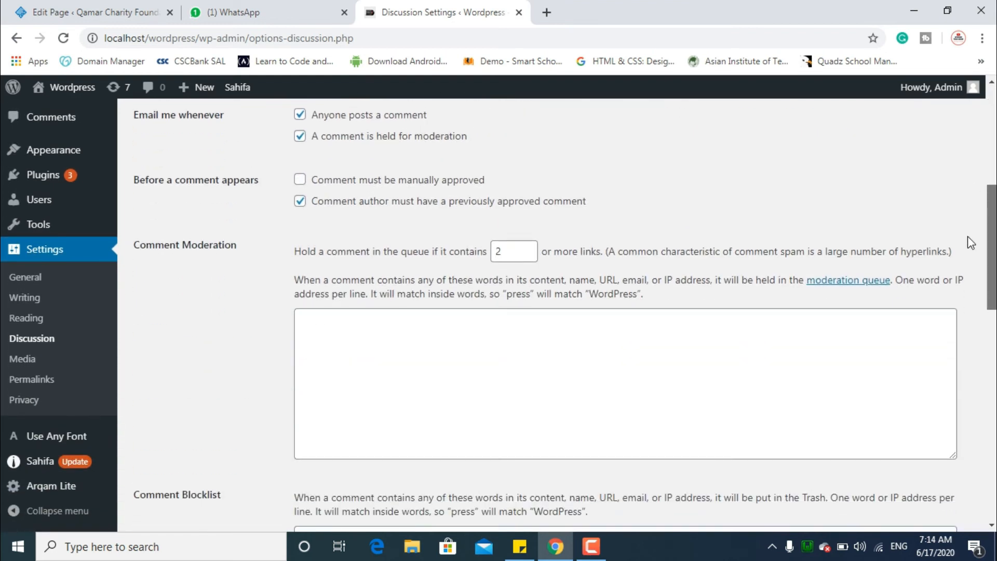
scroll(958, 303, down, 8)
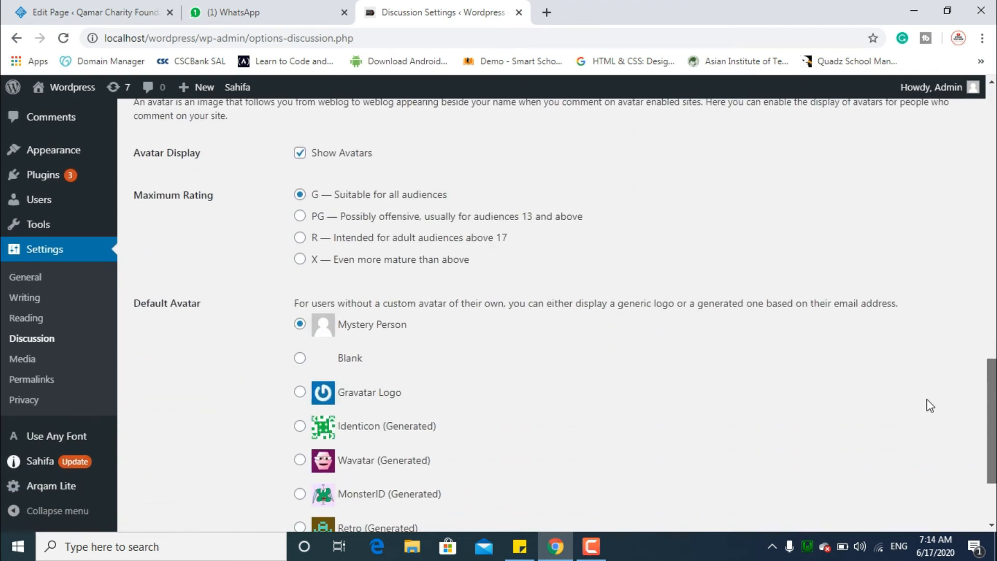
click(27, 368)
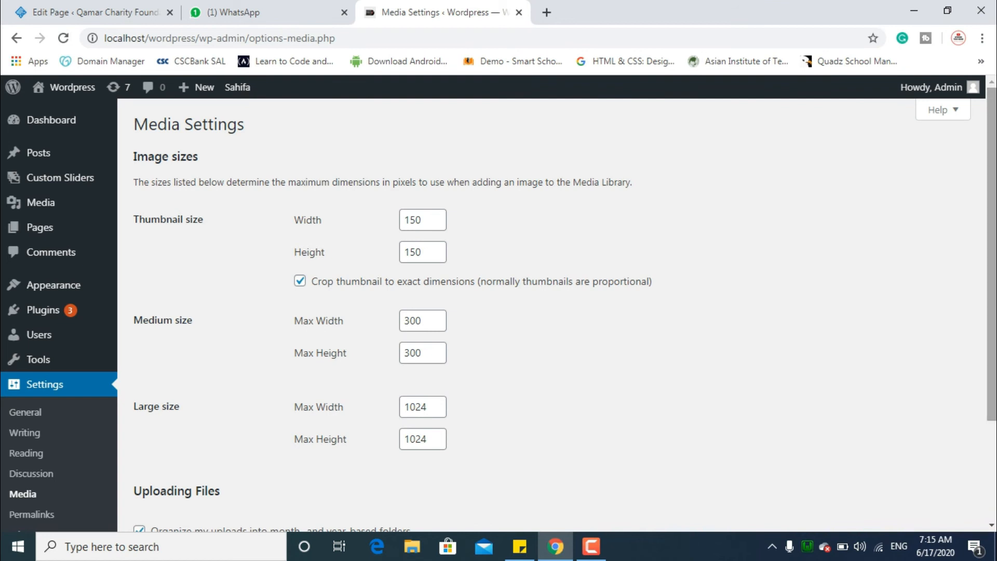
scroll(447, 207, down, 3)
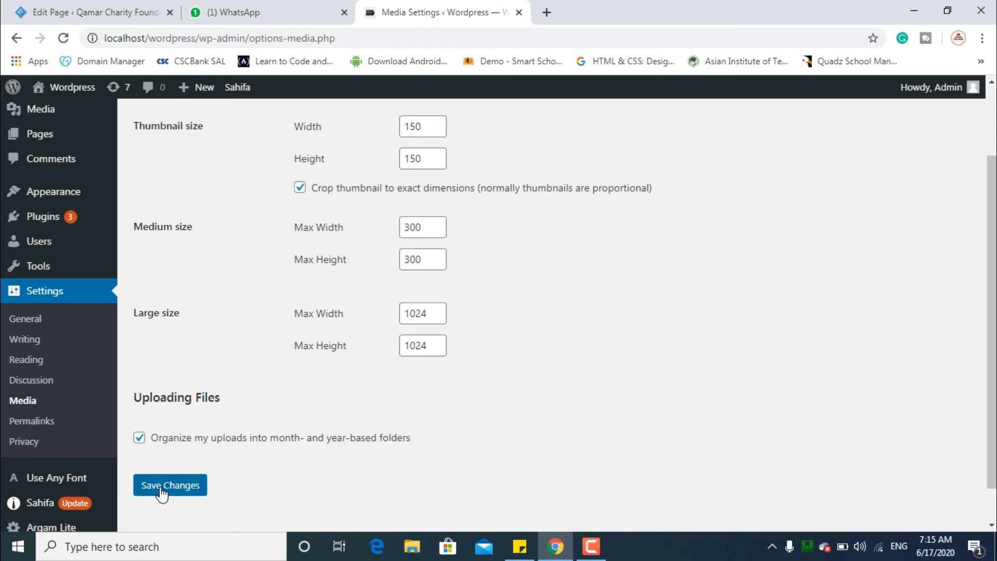
scroll(162, 494, up, 1)
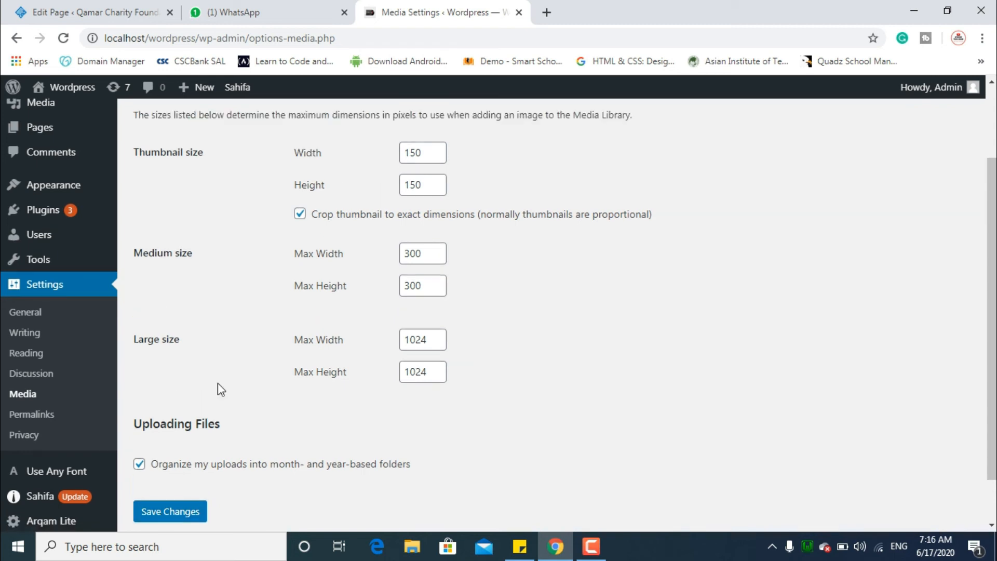
Open the Permalink settings, and open a post from localhost/wordpress/ in a new browser tab to examine its URL structure.
click(32, 416)
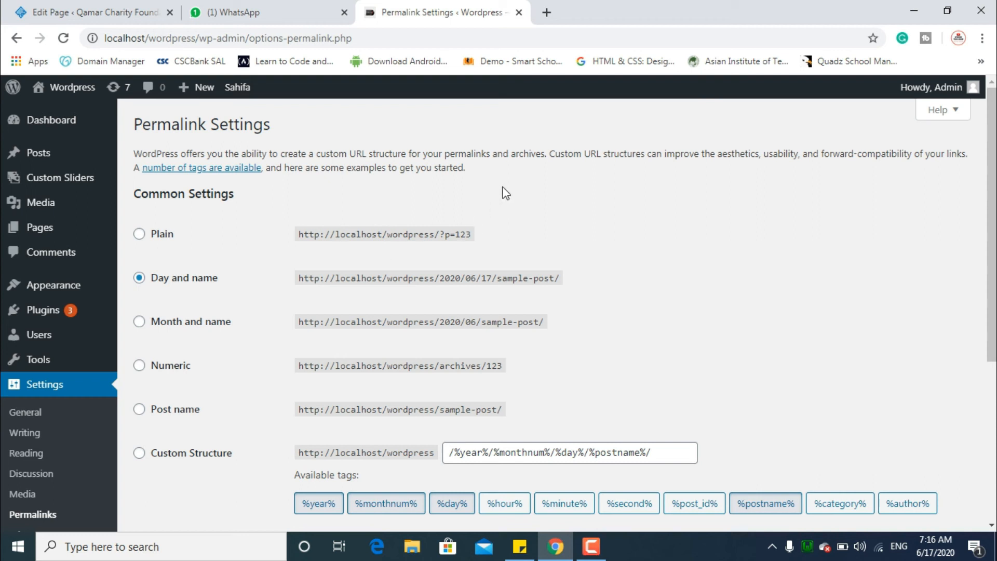
click(546, 12)
text(localhost/wordpress/)
key(Return)
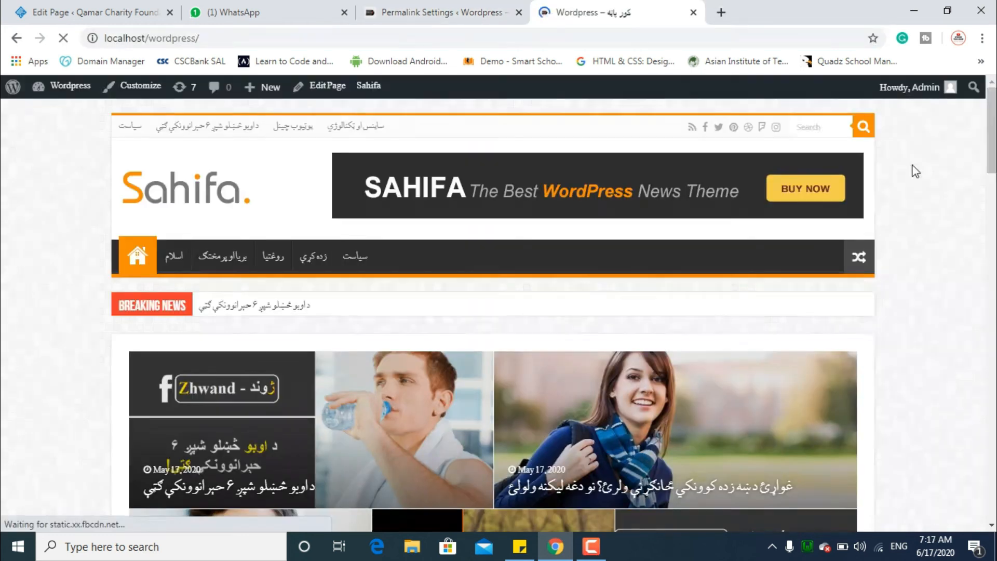
scroll(976, 233, down, 15)
mouse_move(969, 279)
mouse_down()
mouse_move(965, 290)
mouse_move(970, 270)
mouse_up()
click(671, 279)
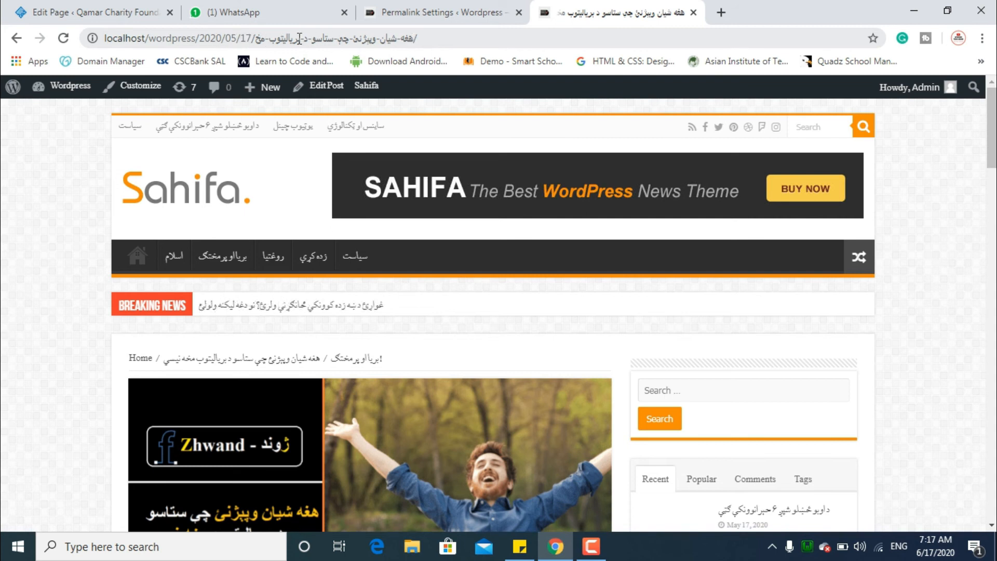
Back in the Permalink settings, try to switch the permalink structure to Plain and save it.
click(450, 7)
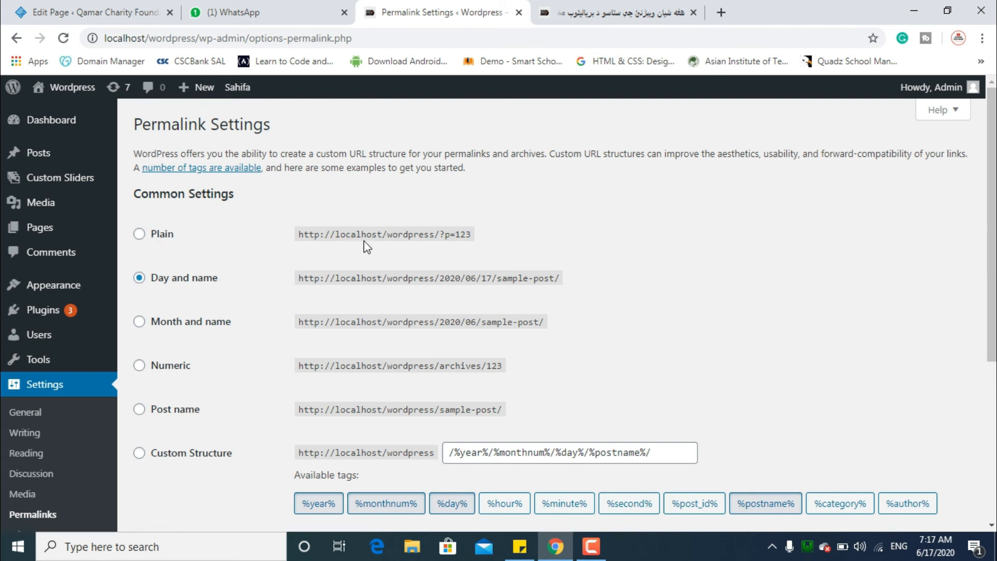
drag(444, 236, 471, 234)
click(146, 237)
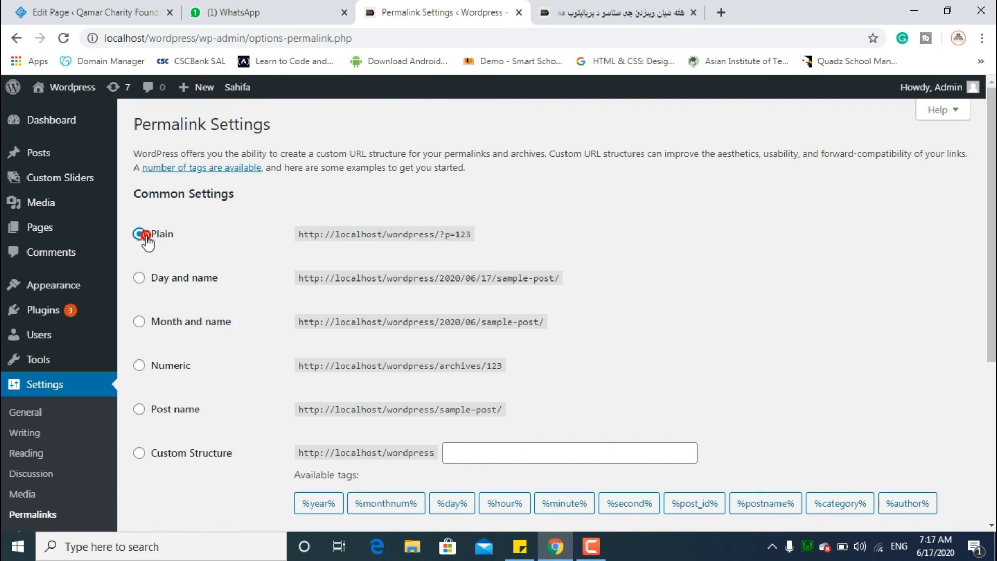
scroll(151, 234, down, 2)
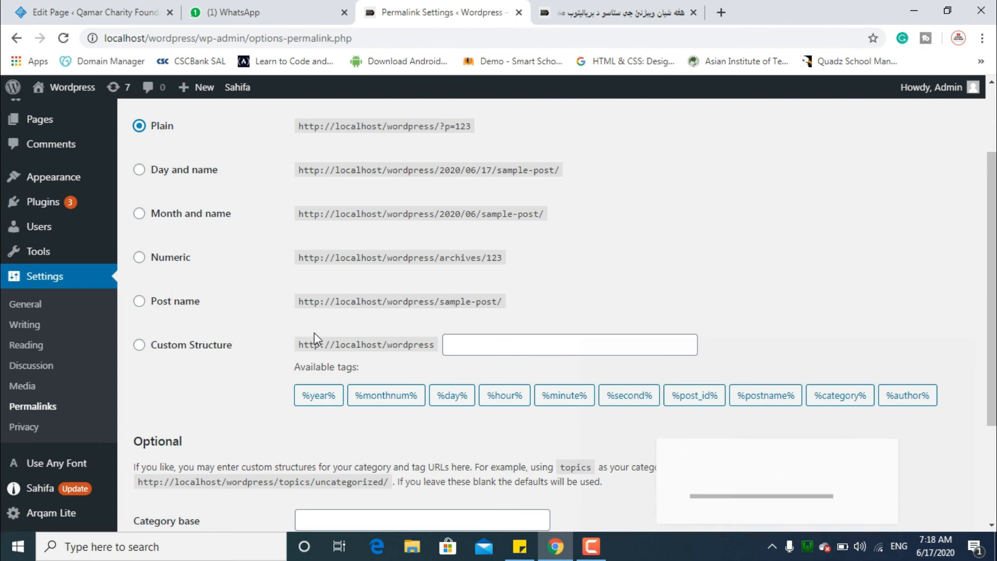
scroll(481, 345, down, 3)
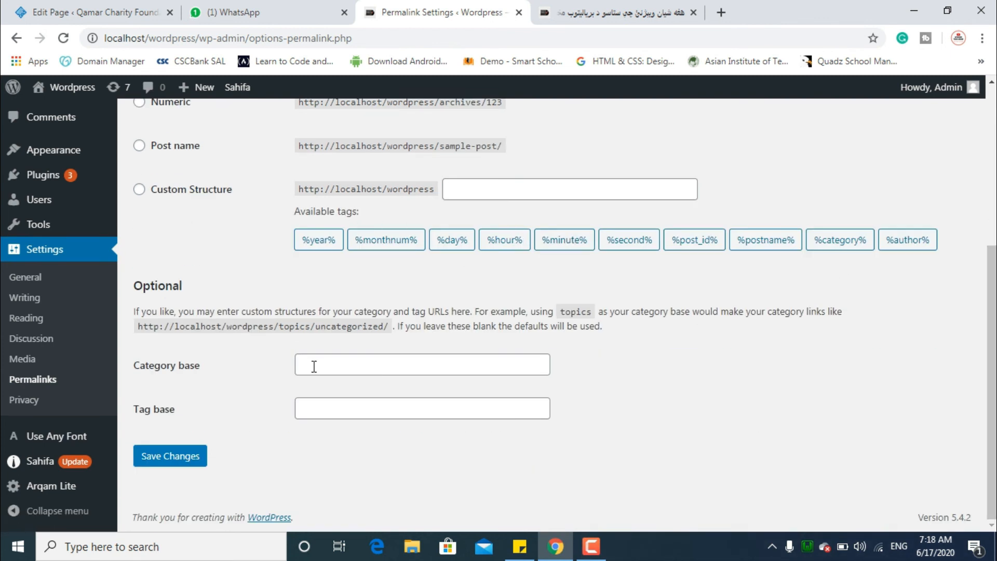
click(178, 460)
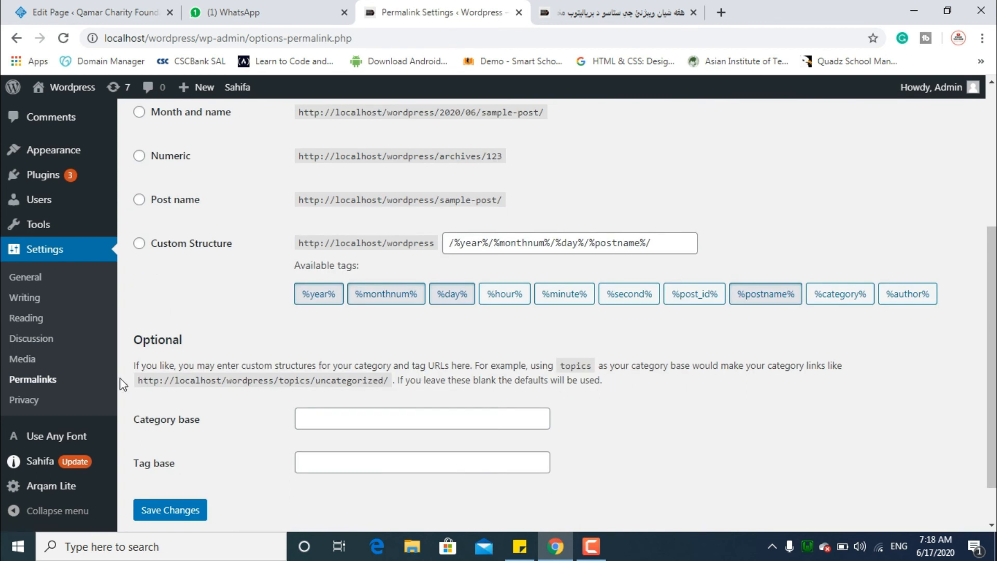
Create a new Privacy Policy page from the Privacy settings and look through its suggested content.
click(16, 407)
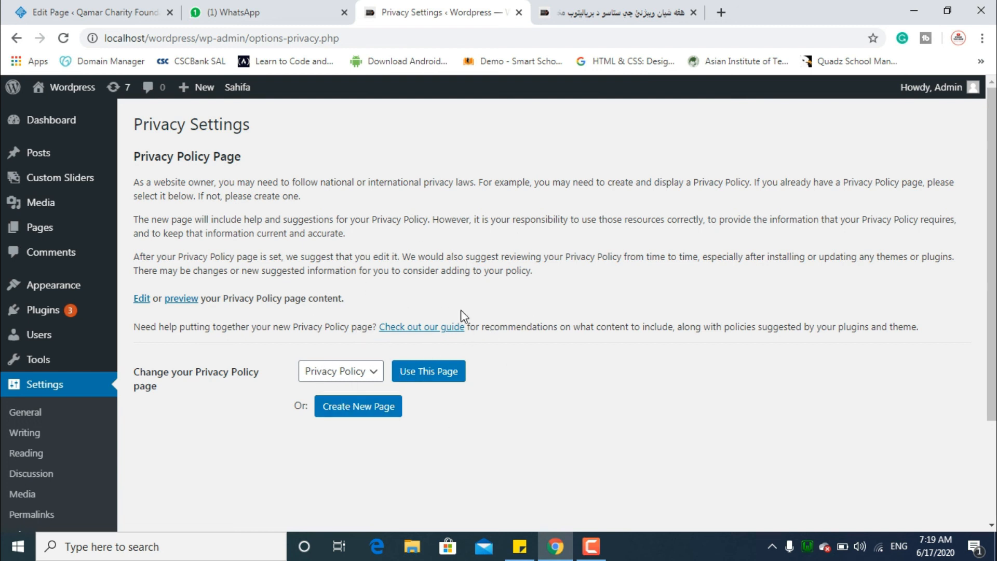
click(362, 373)
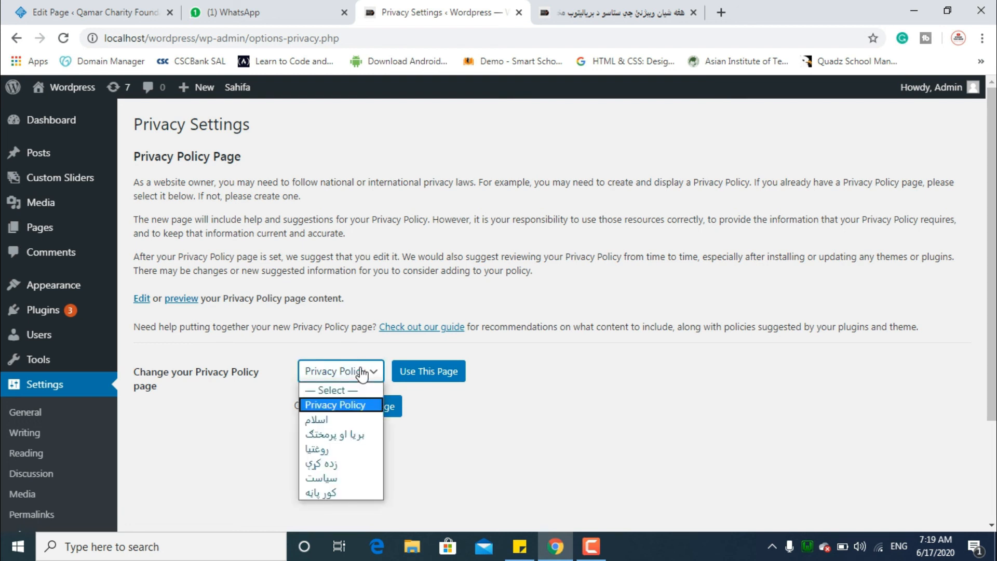
click(349, 408)
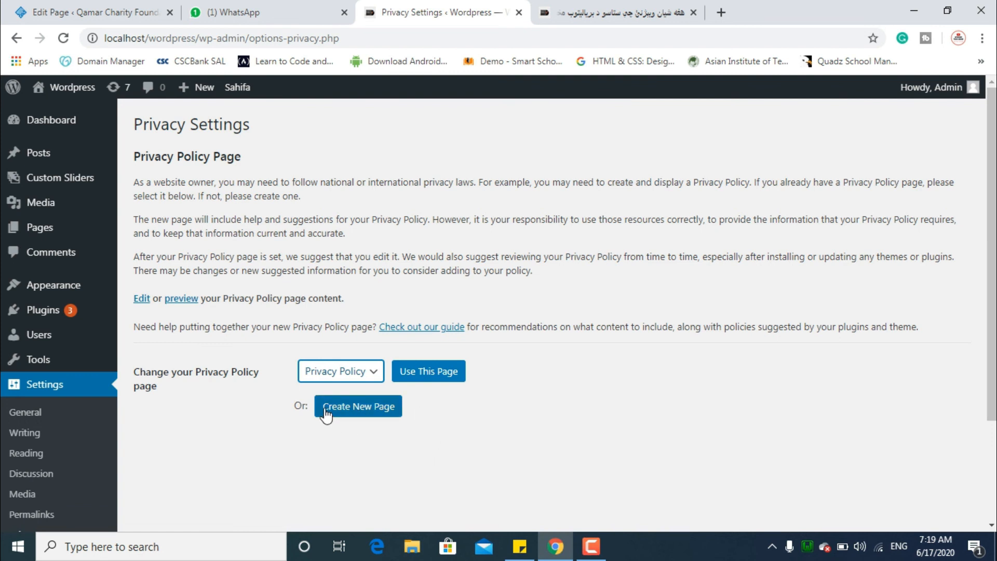
click(369, 408)
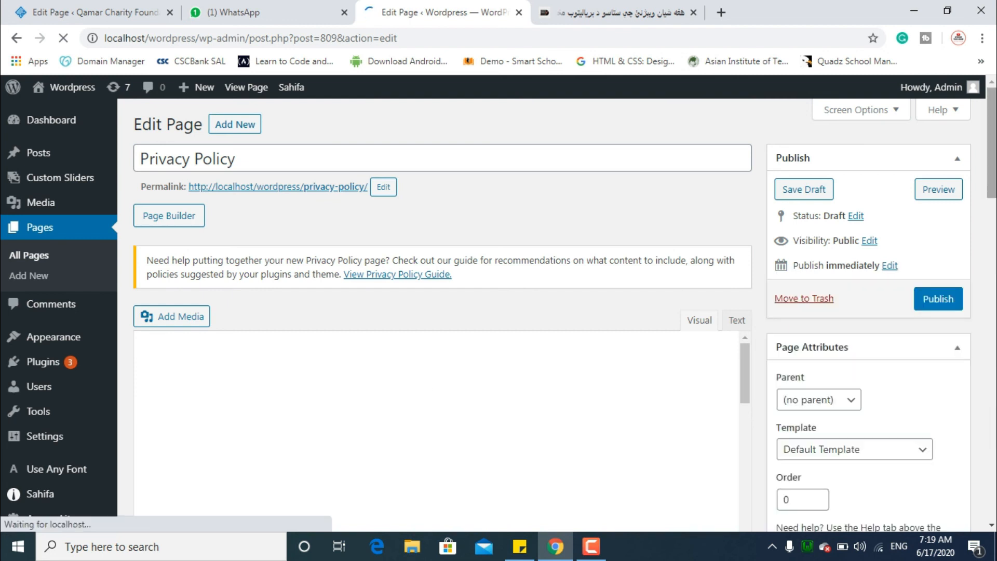
scroll(991, 137, down, 4)
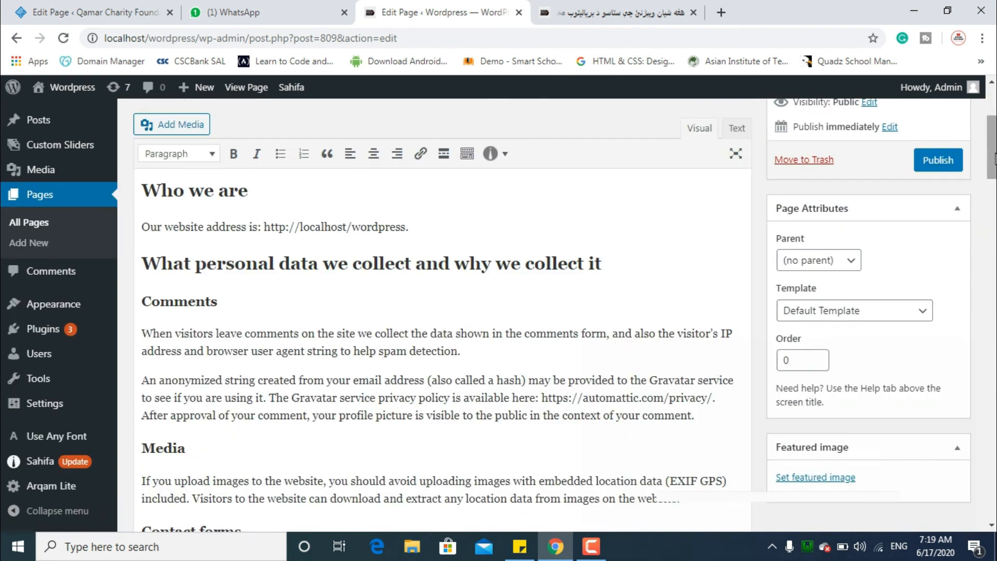
drag(994, 151, 995, 118)
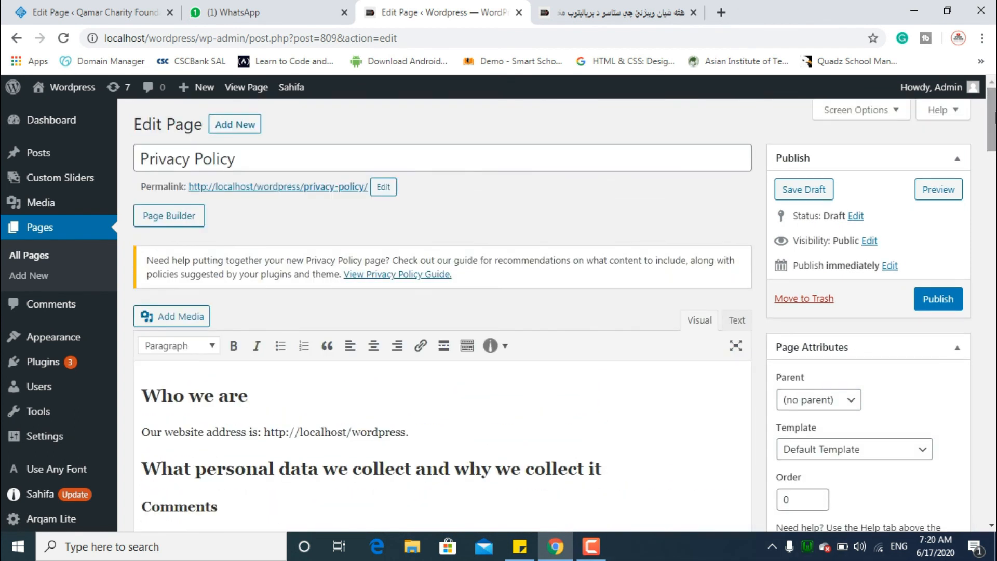